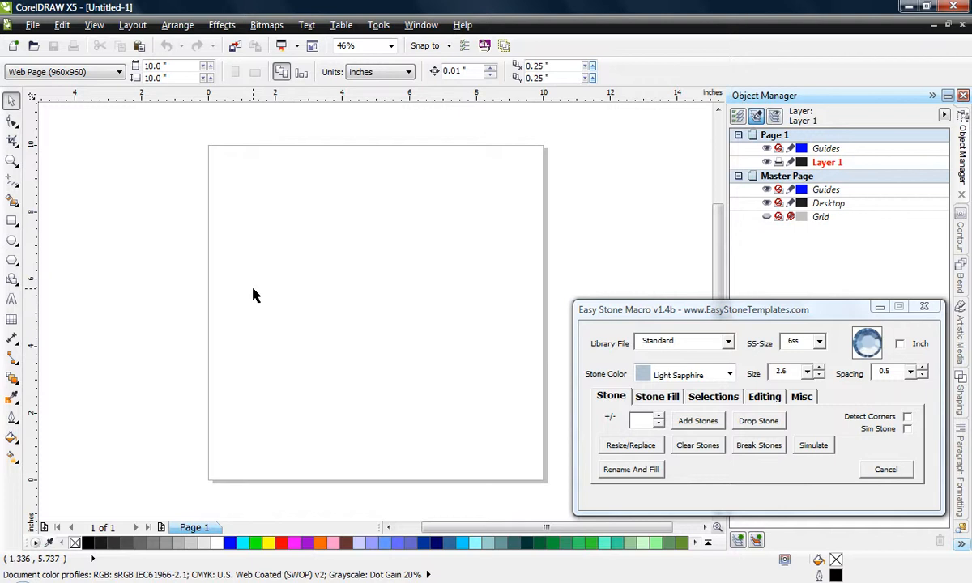
Import "Scatter baseball eps.eps .eps" from the Desktop as editable with text as curves, centered on the page
click(33, 25)
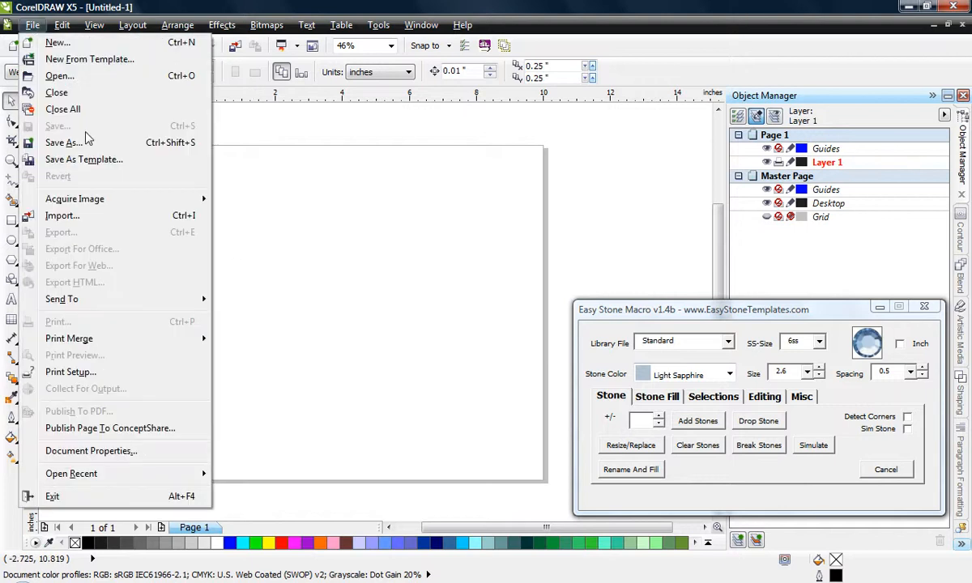
click(65, 215)
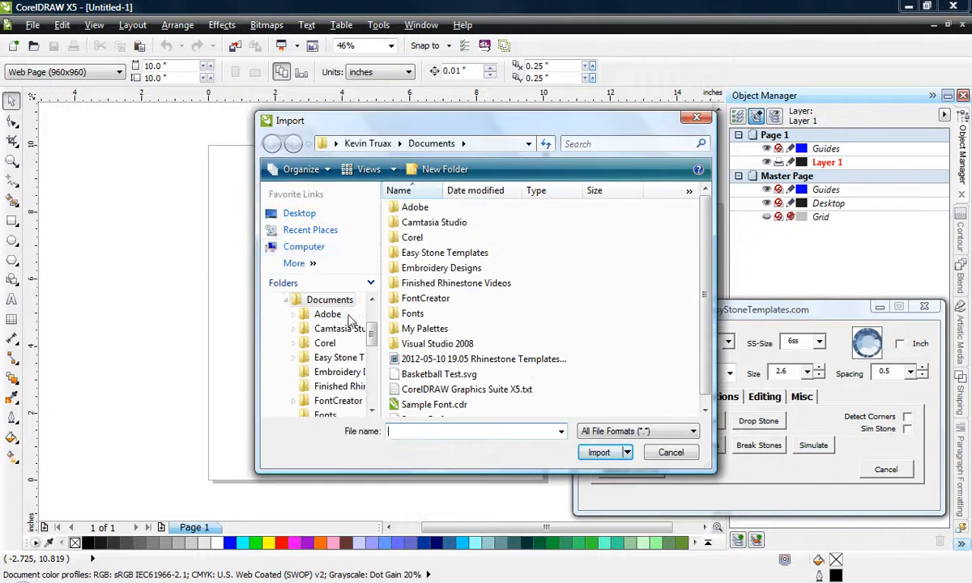
click(299, 264)
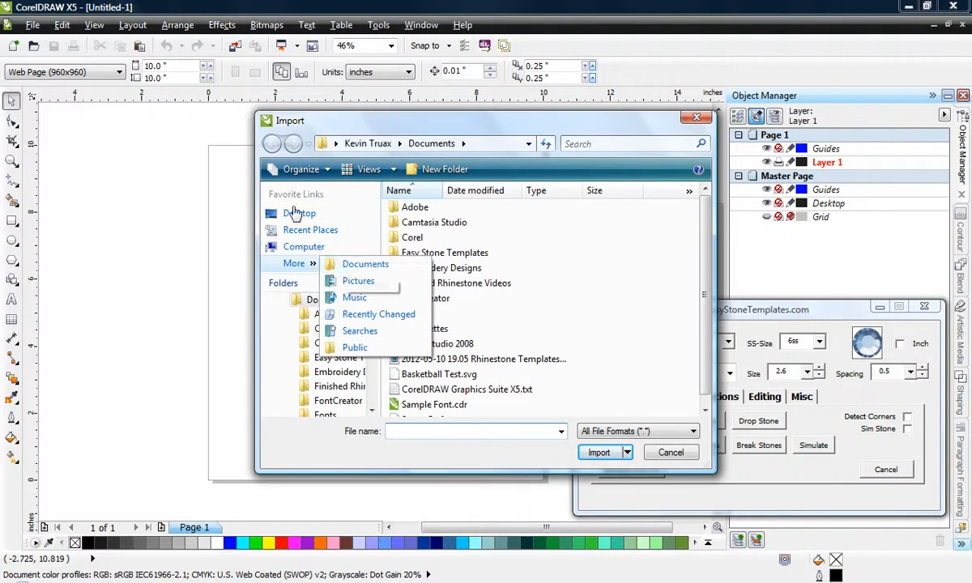
click(295, 216)
click(295, 217)
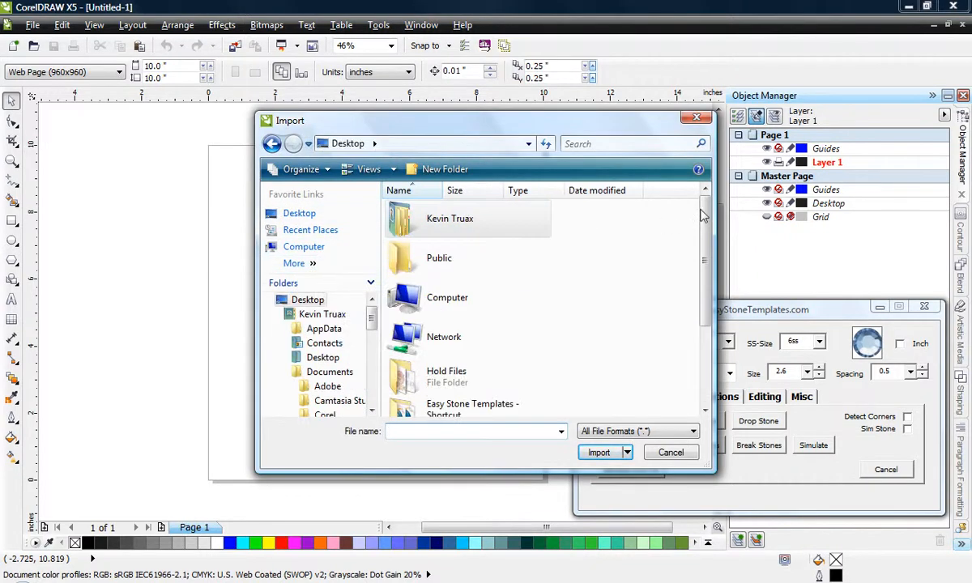
drag(707, 241, 708, 318)
click(478, 356)
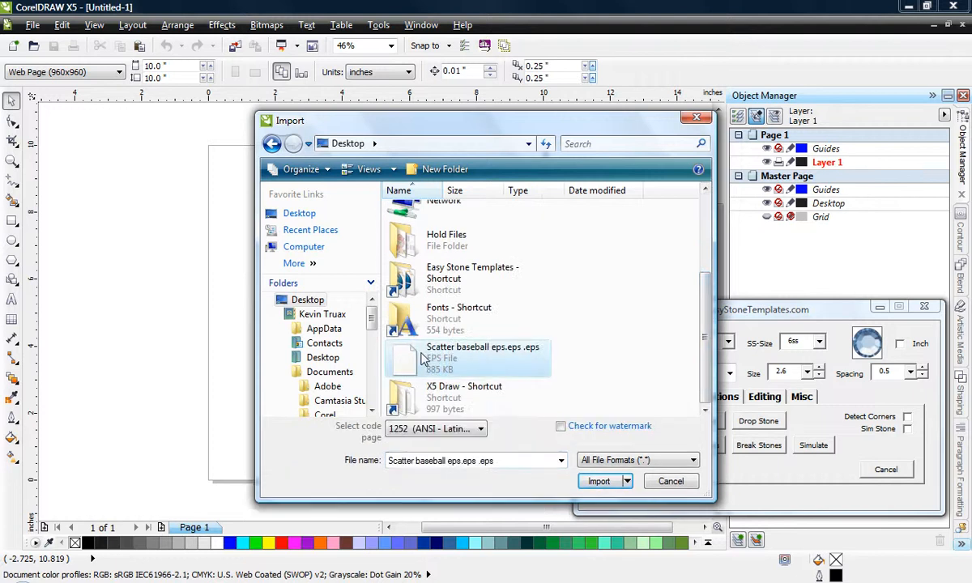
click(600, 482)
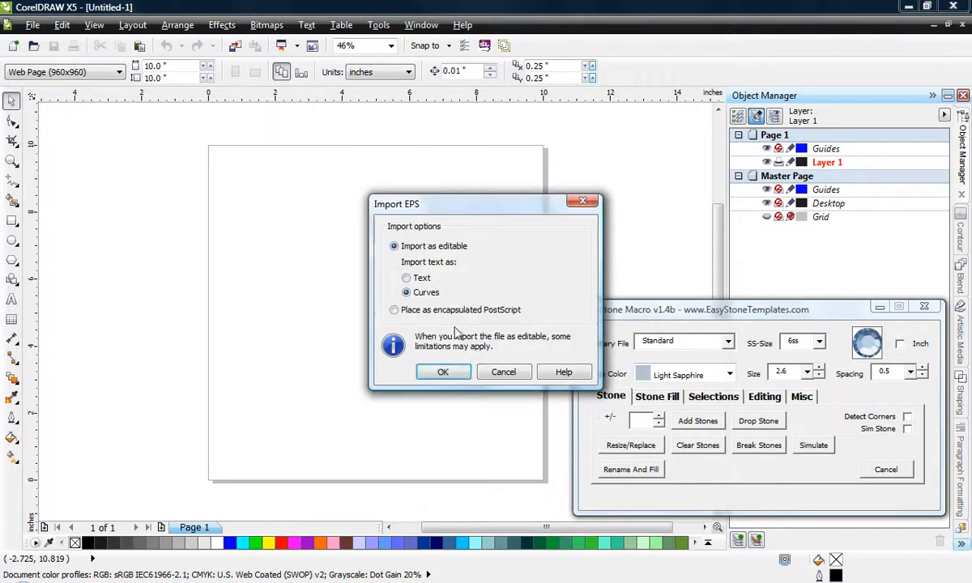
click(443, 374)
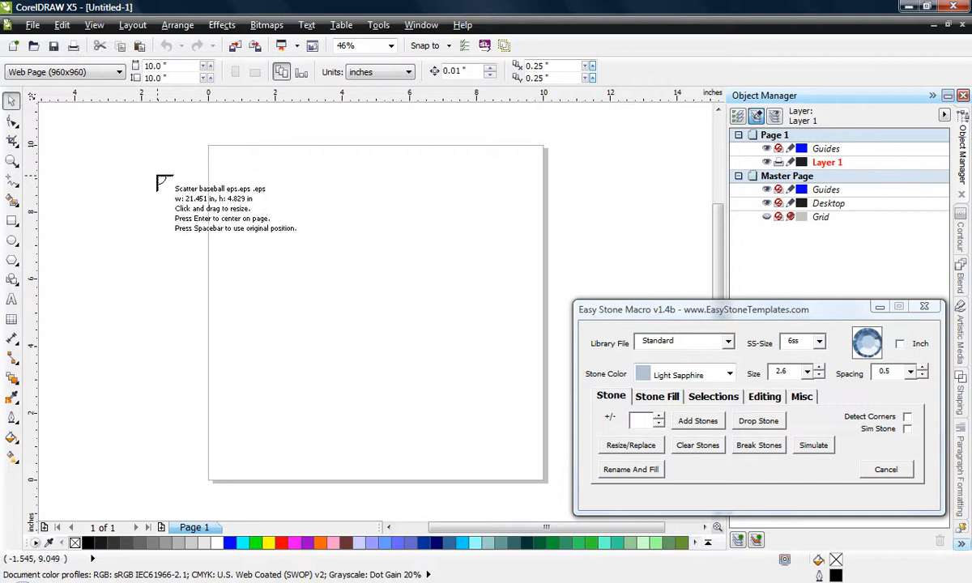
key(Return)
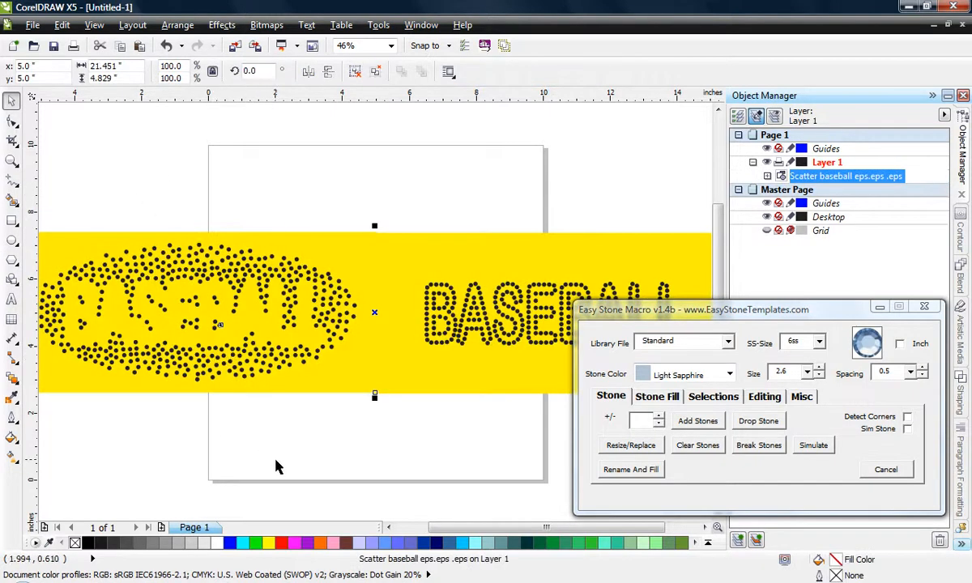
click(279, 462)
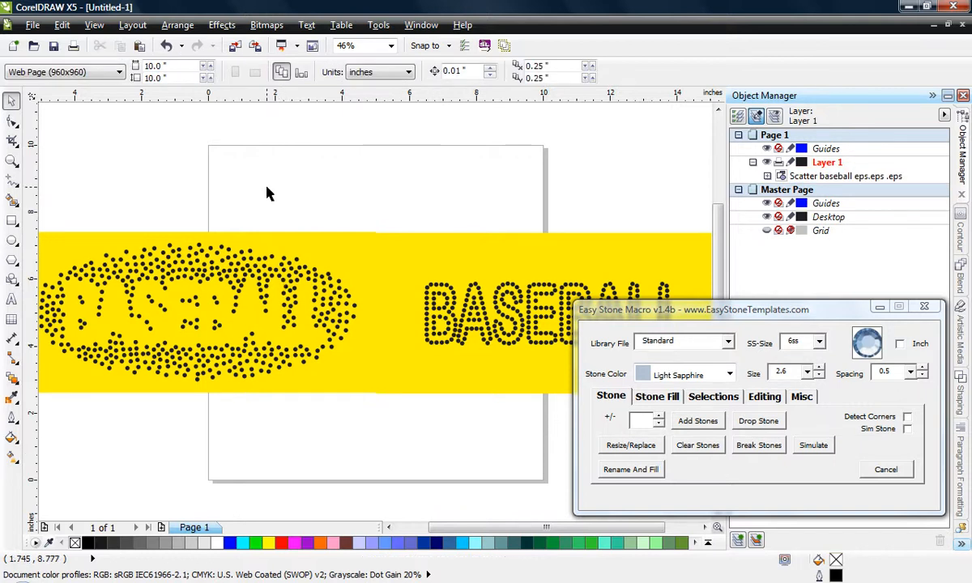
Examine the curves inside the imported baseball group and the ungroup commands available for it
scroll(268, 193, down, 2)
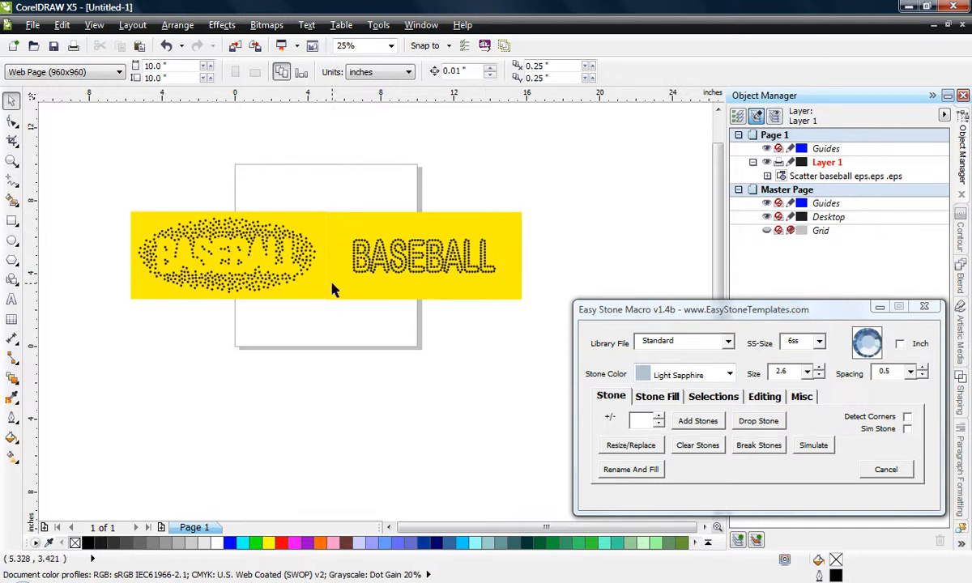
click(391, 225)
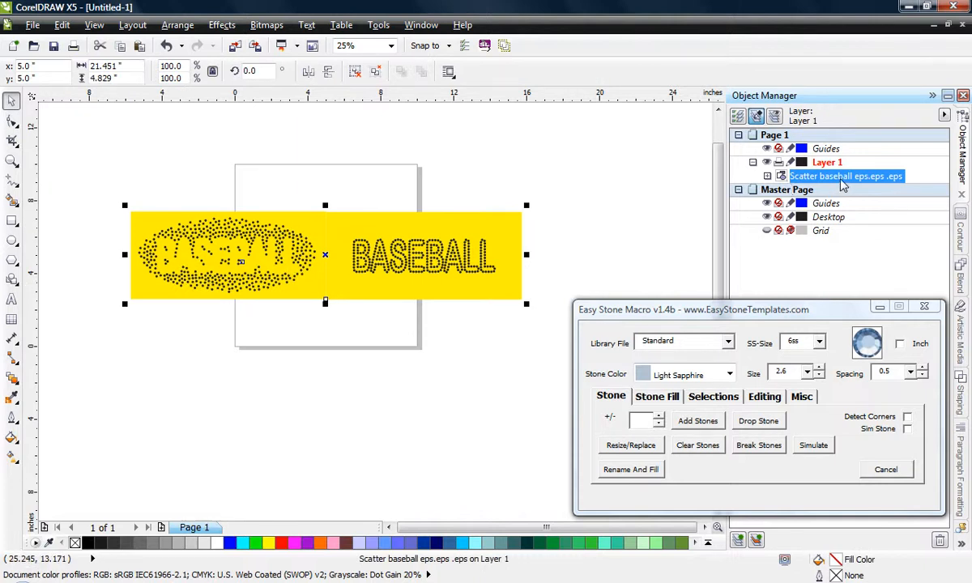
click(767, 175)
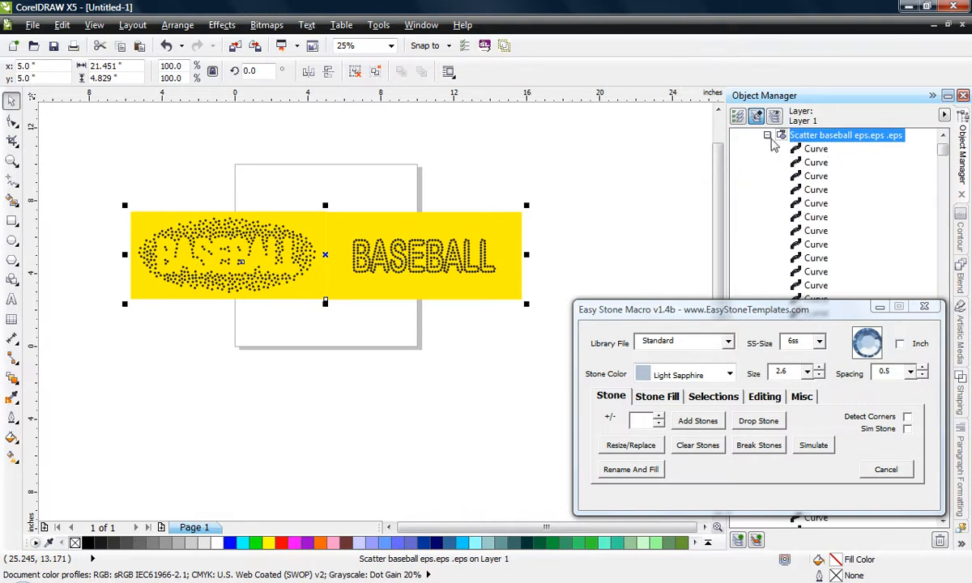
click(767, 135)
click(365, 348)
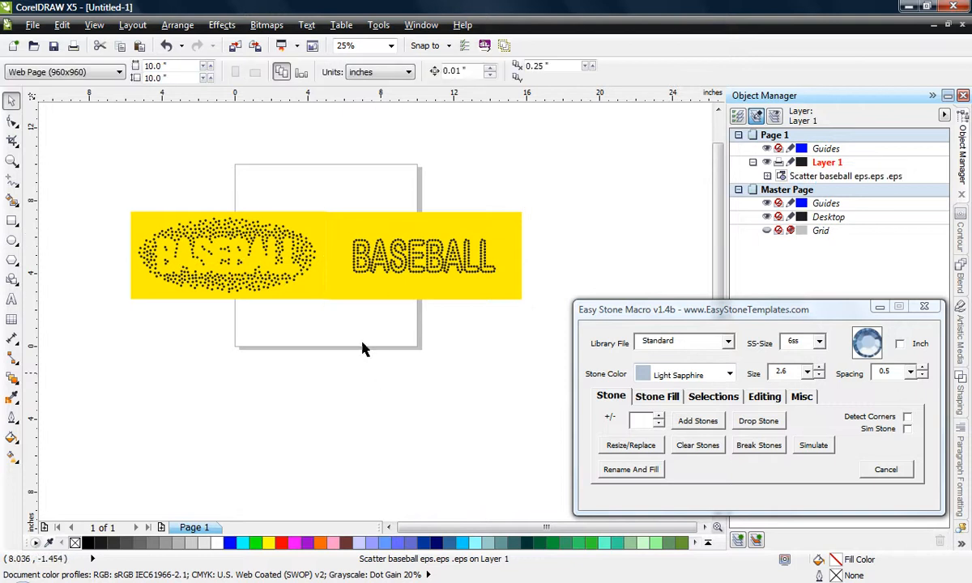
right_click(331, 256)
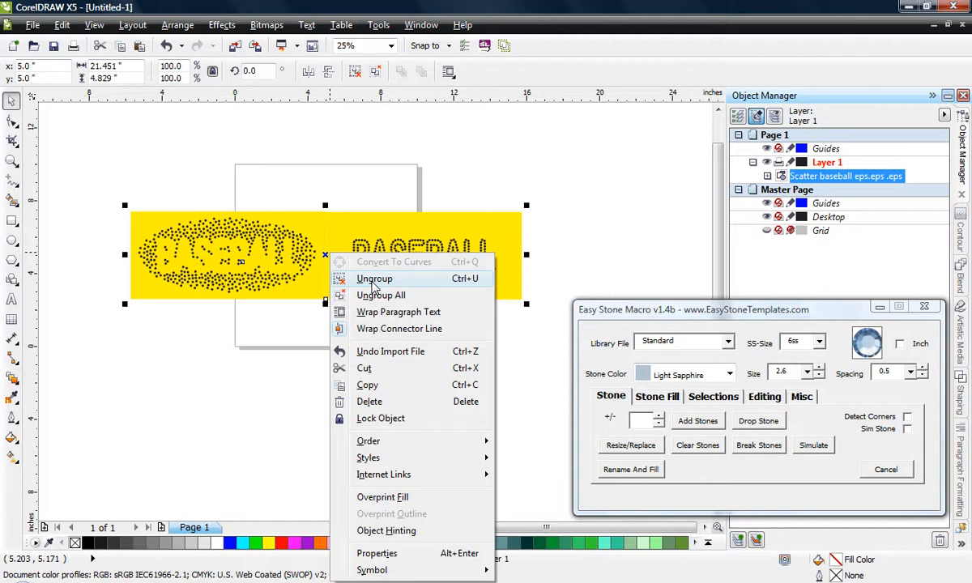
click(279, 312)
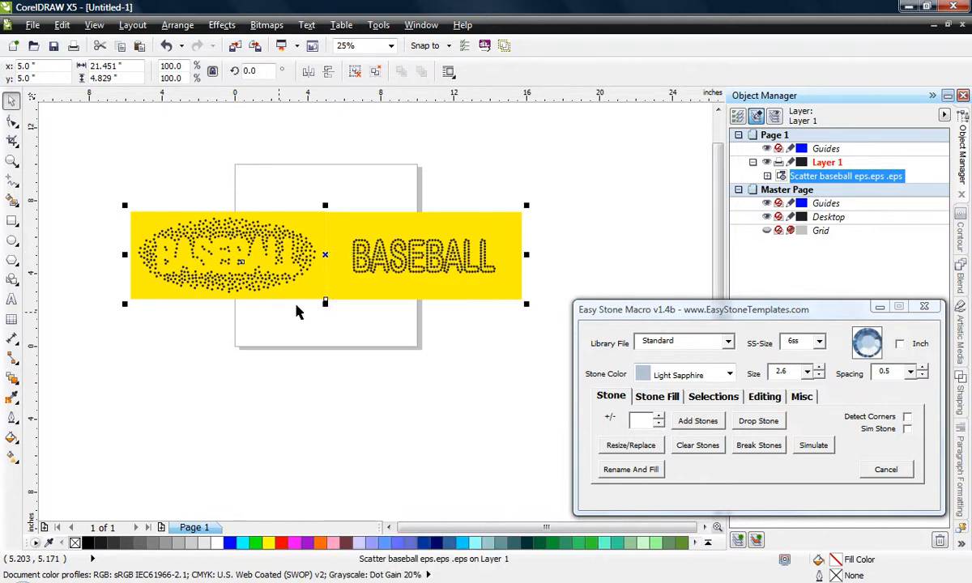
right_click(345, 253)
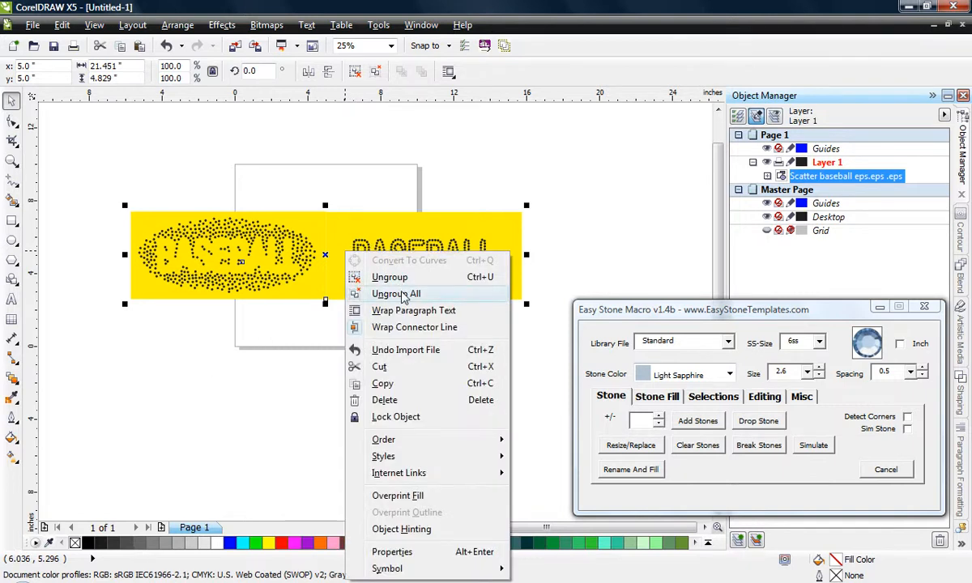
click(268, 338)
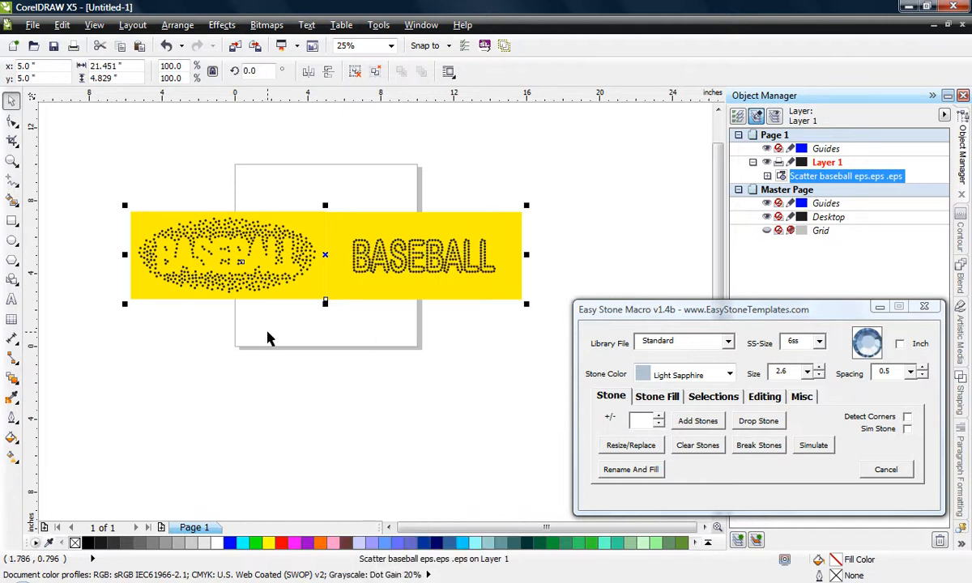
Display the document in Wireframe view and check how the whole imported design selects
click(270, 339)
click(94, 26)
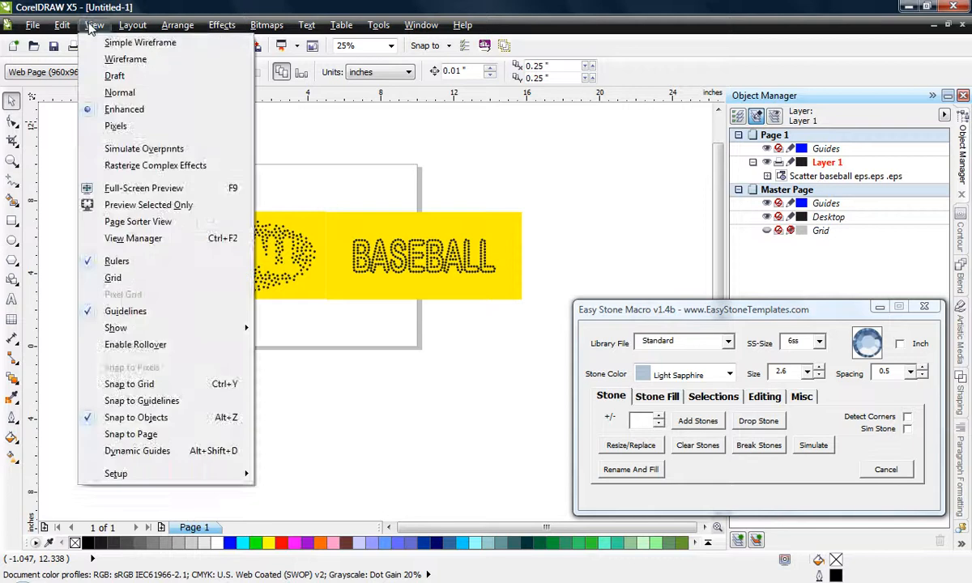
click(166, 58)
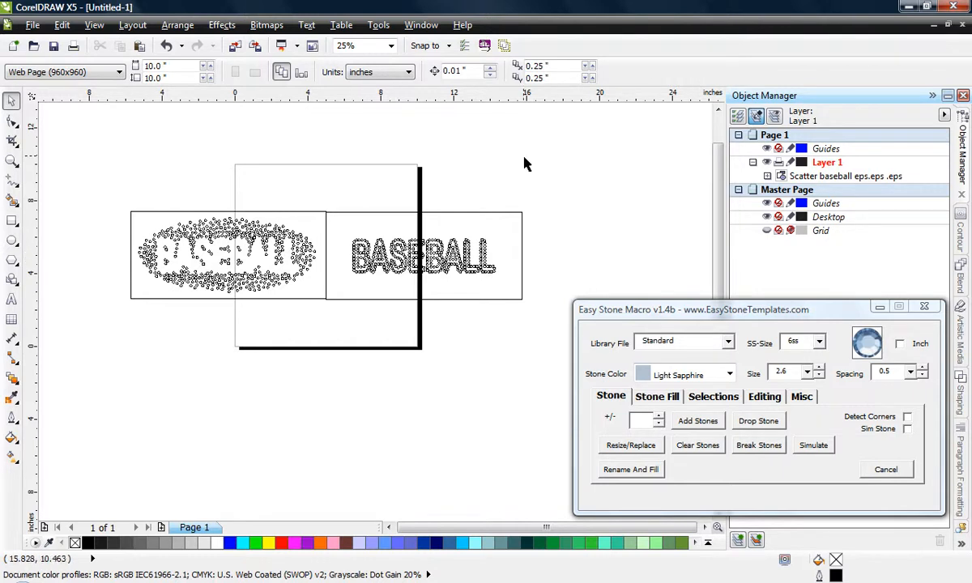
drag(528, 157, 112, 341)
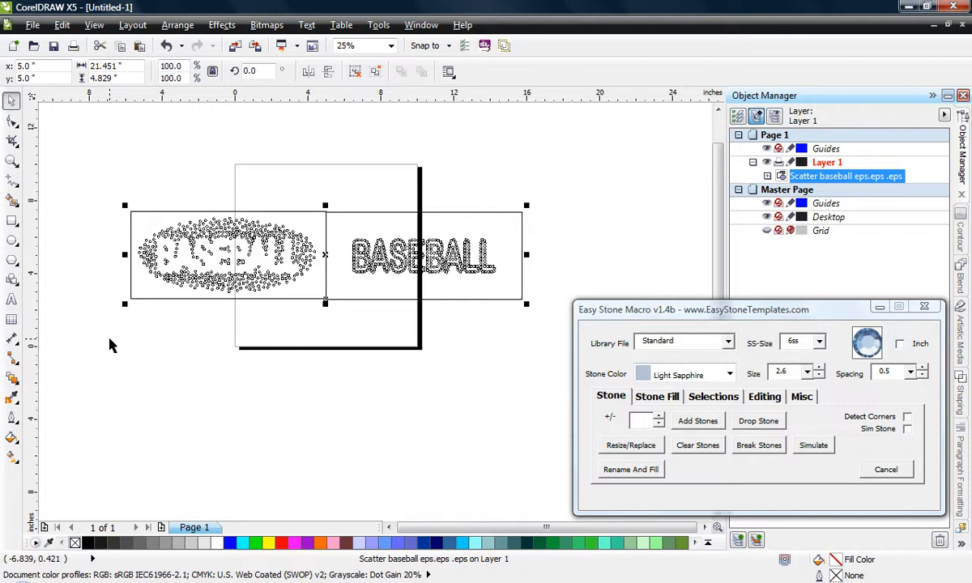
click(259, 331)
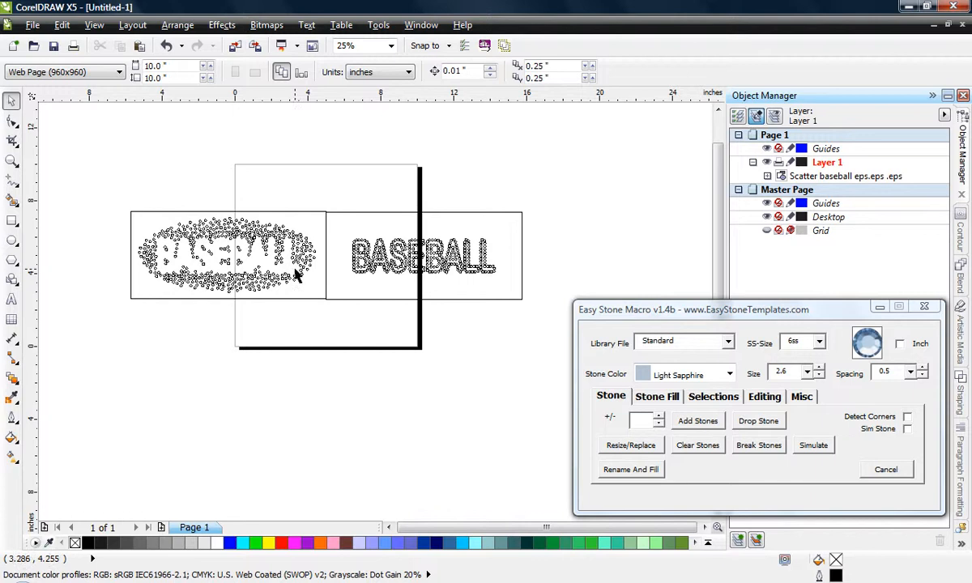
Ungroup the imported baseball artwork one level and minimize the Easy Stone Macro window to view the resulting object list
click(292, 233)
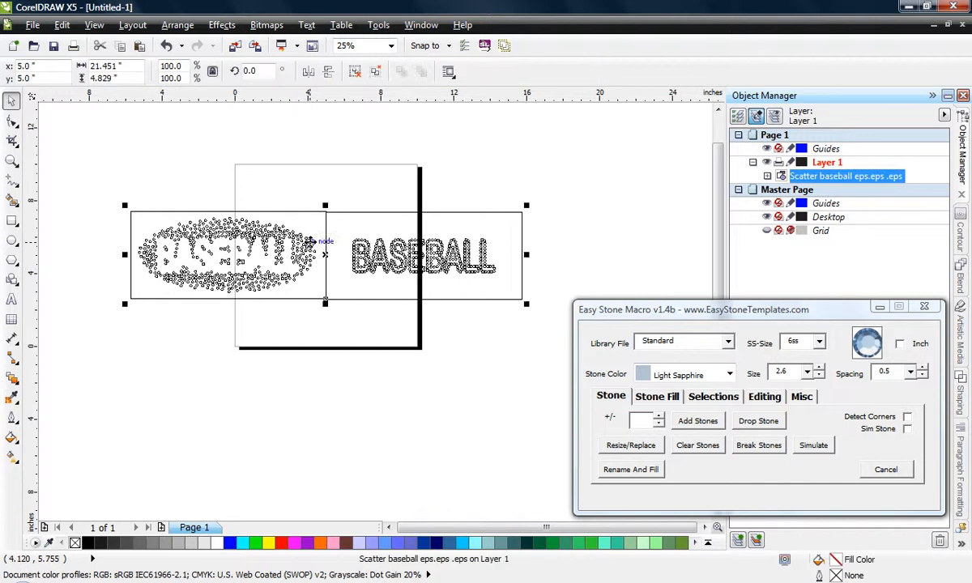
right_click(341, 288)
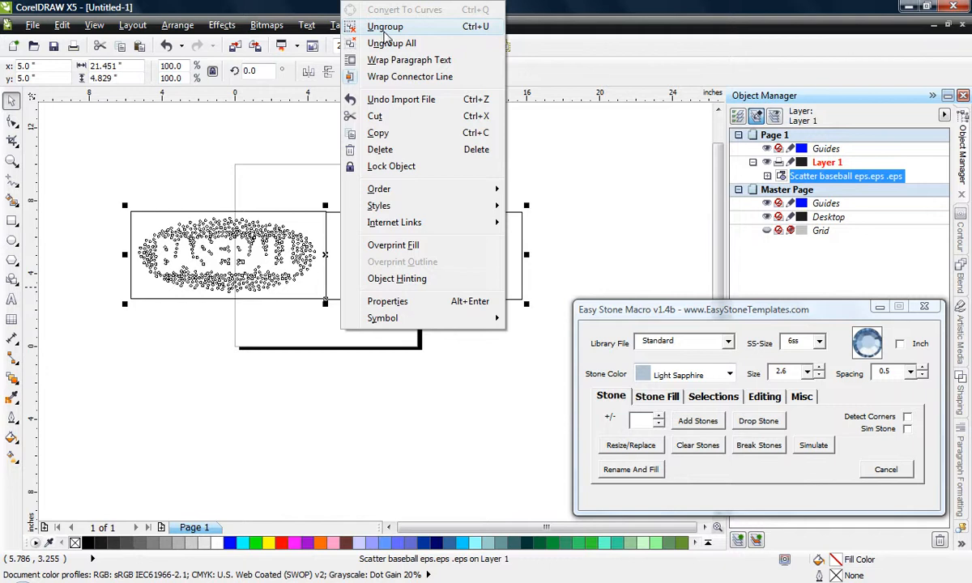
click(384, 29)
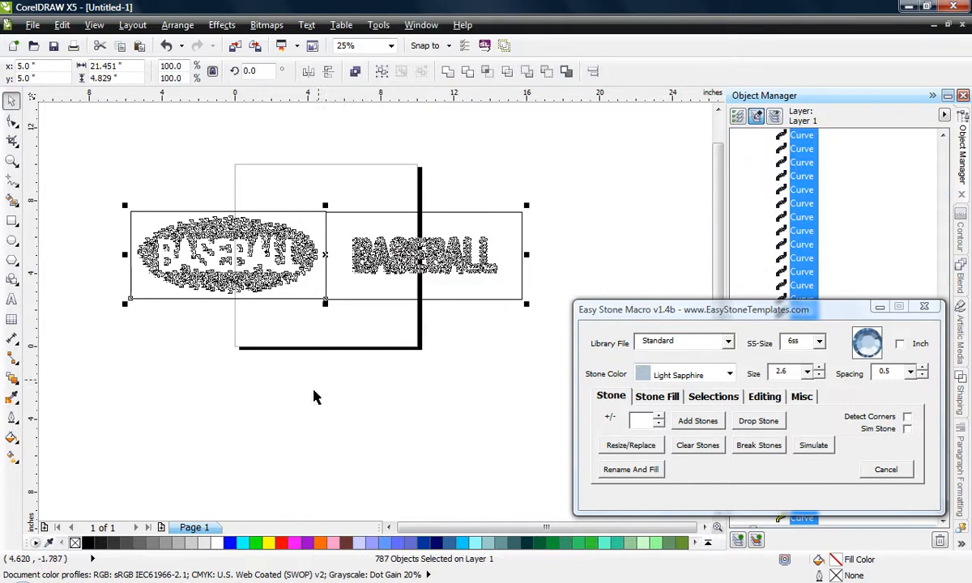
click(880, 306)
drag(946, 504, 940, 144)
click(182, 413)
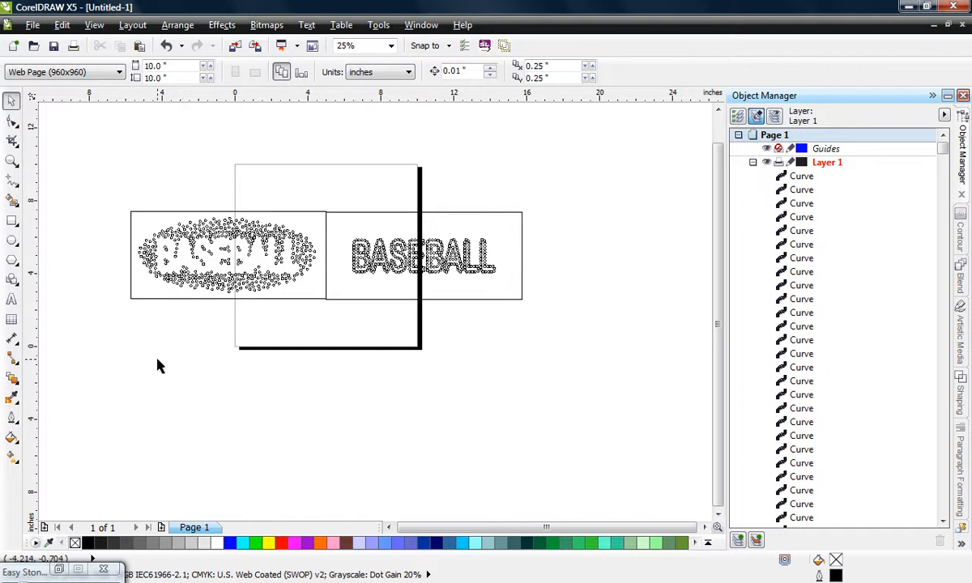
Move all objects of the left oval design, including its frame, to about X -2.5, Y 5.3 in and group them
drag(119, 184, 340, 331)
drag(288, 279, 249, 273)
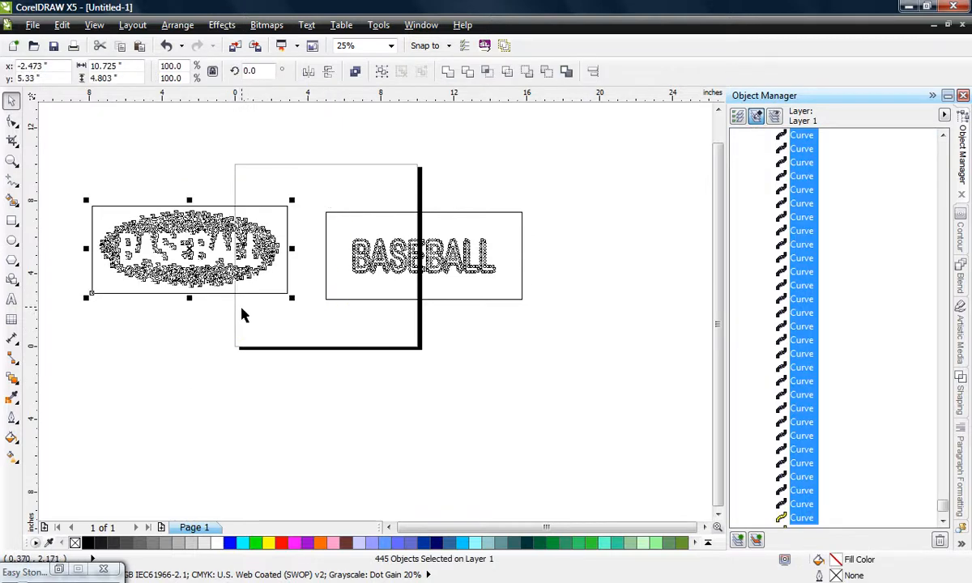
key(ctrl+g)
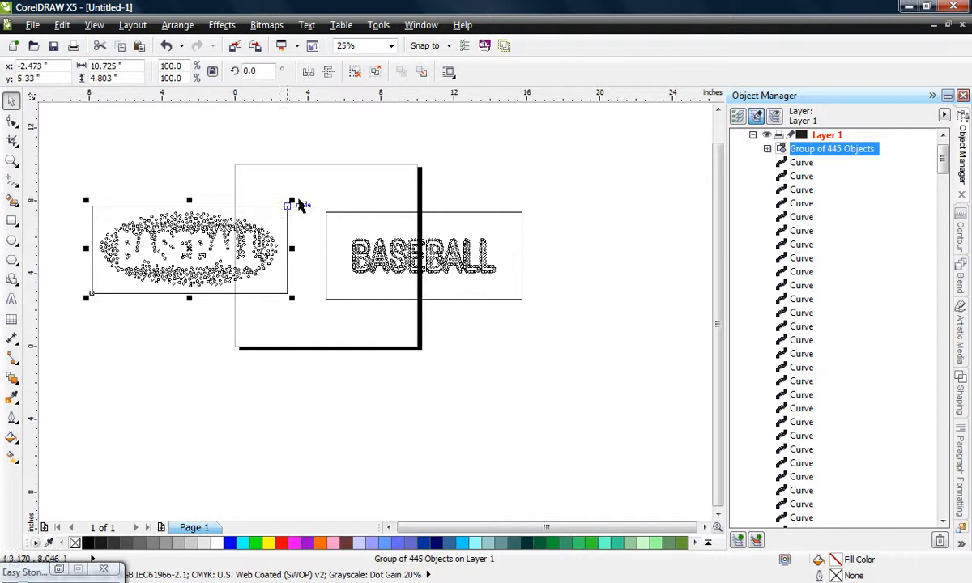
Group all objects of the right BASEBALL lettering together with its frame
drag(316, 182, 585, 339)
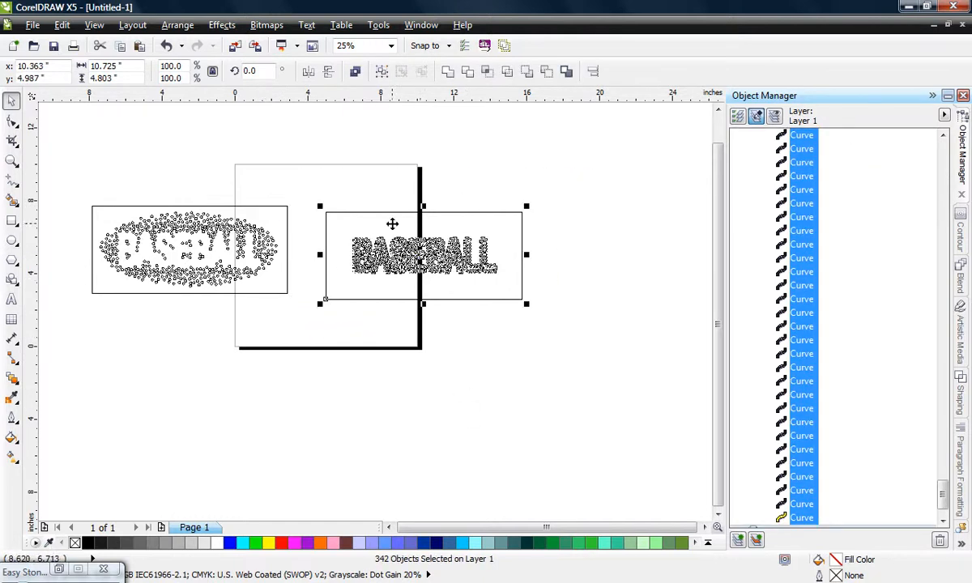
key(ctrl+g)
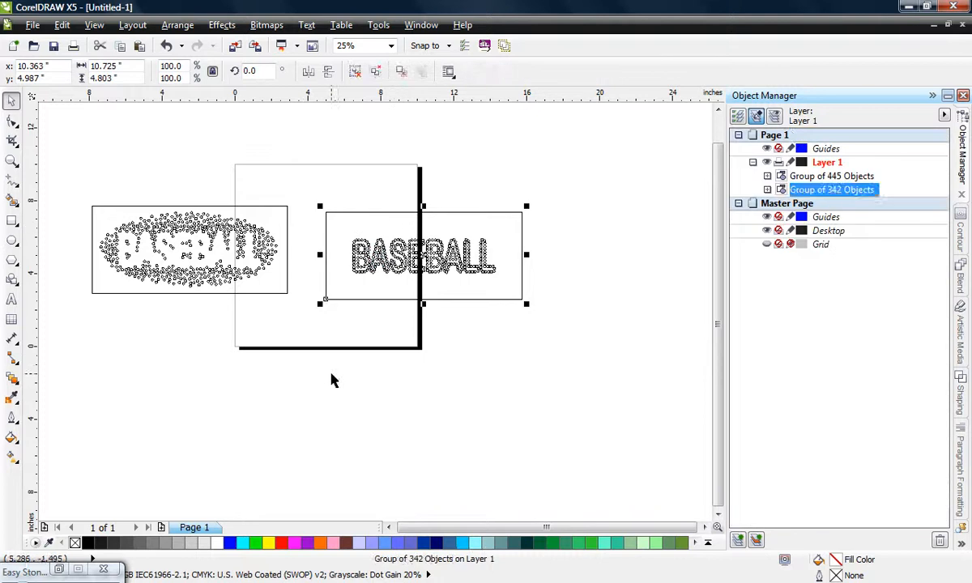
click(332, 379)
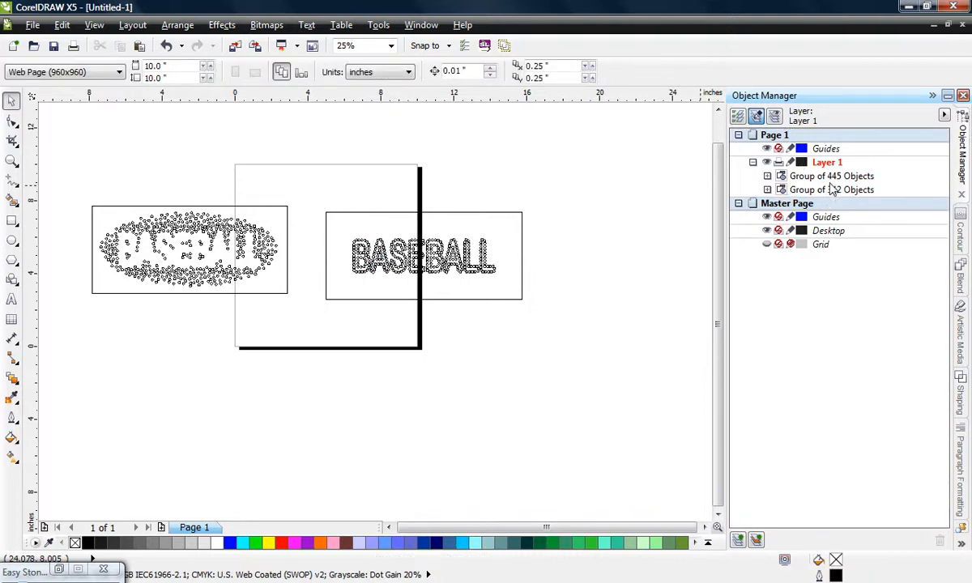
Snap the right lettering's frame flush against the oval design's frame and group the two designs together
drag(455, 221, 450, 222)
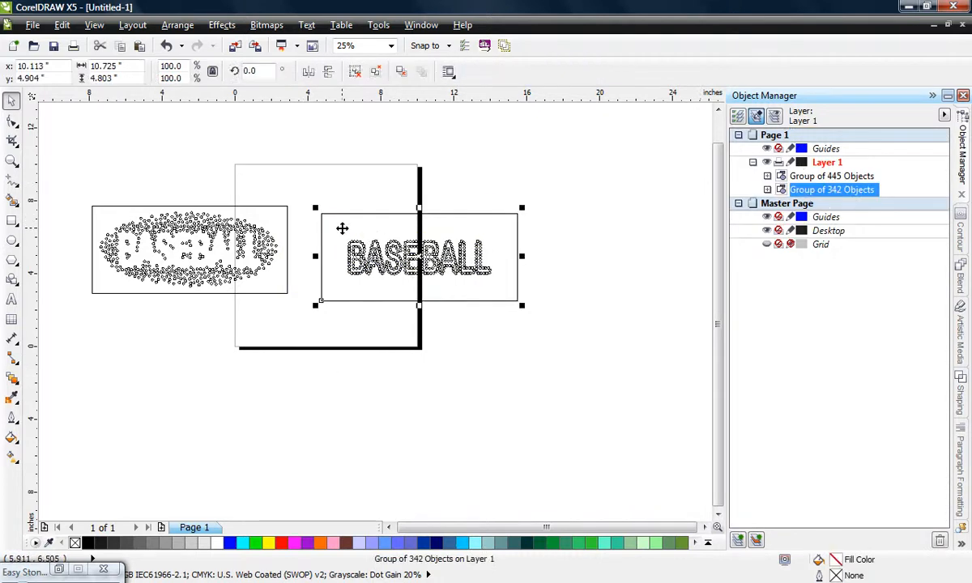
drag(321, 214, 290, 211)
click(71, 189)
drag(67, 187, 532, 329)
key(ctrl+g)
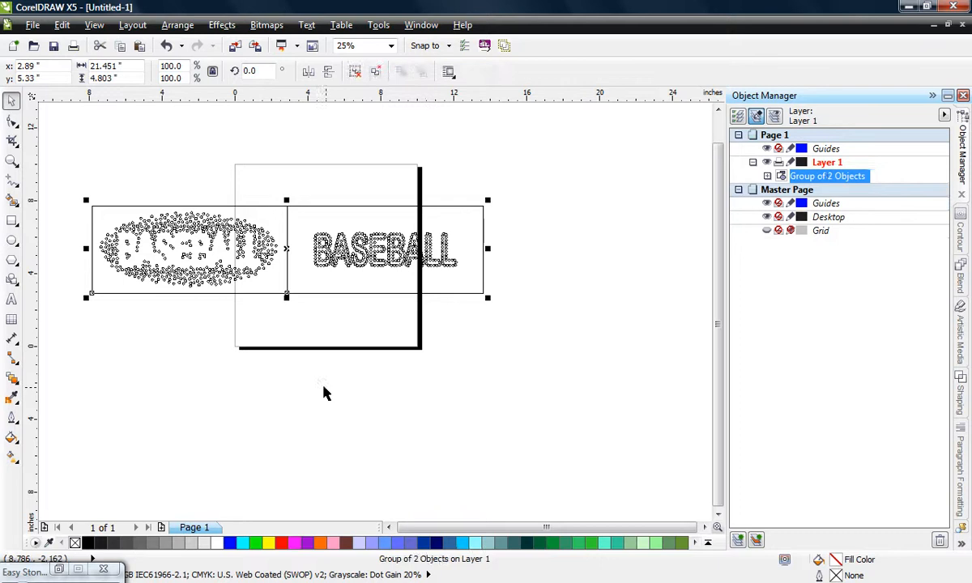
click(329, 397)
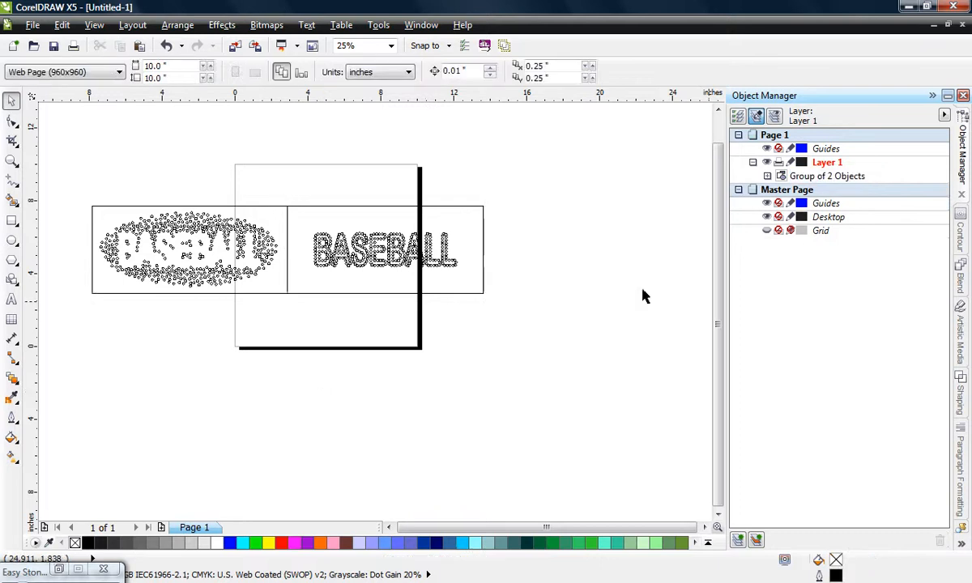
Move the combined group to about X 4.5, Y 4.6 in and ungroup it one level into its two designs
drag(300, 258, 322, 273)
right_click(325, 271)
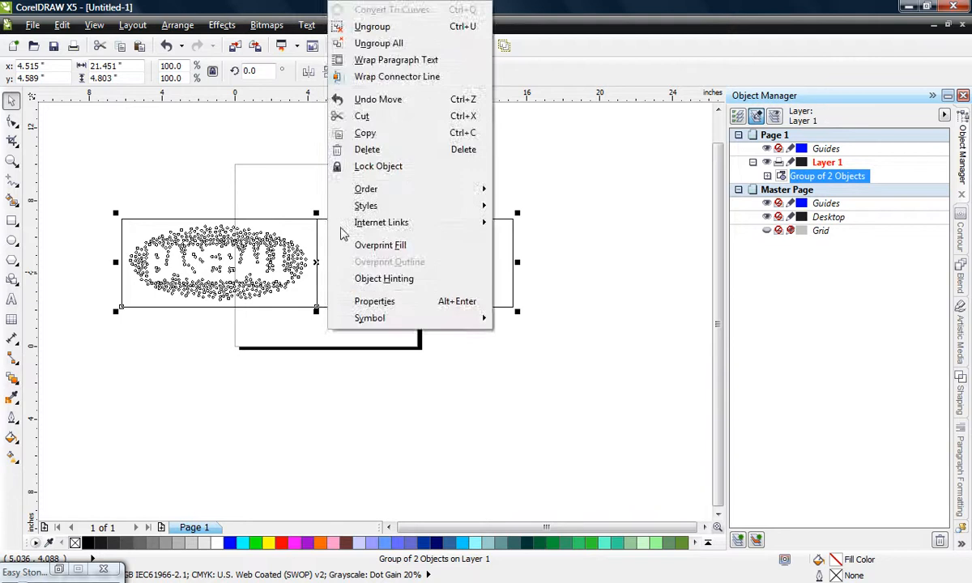
click(372, 27)
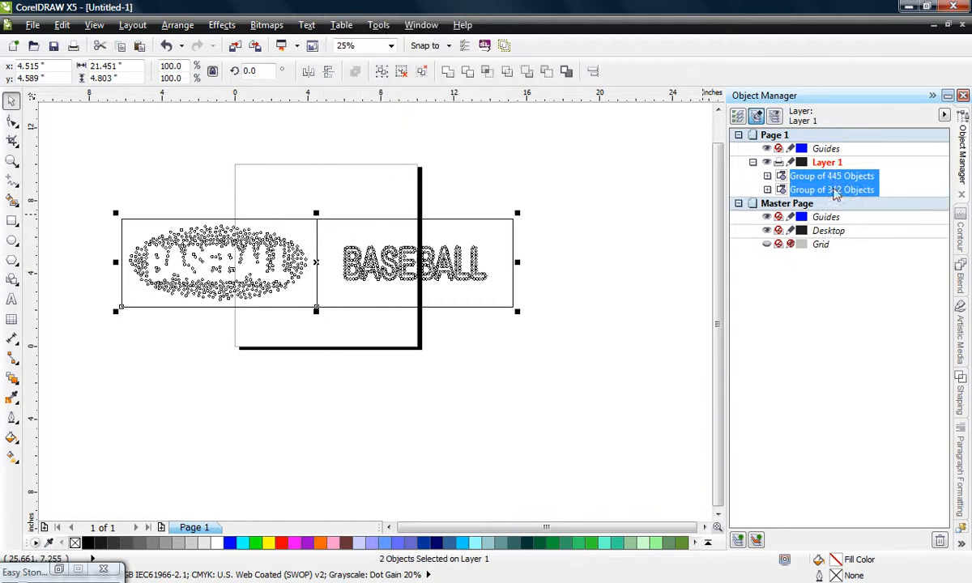
Group the oval design and the right BASEBALL lettering together, and ungroup everything completely into individual objects
click(364, 444)
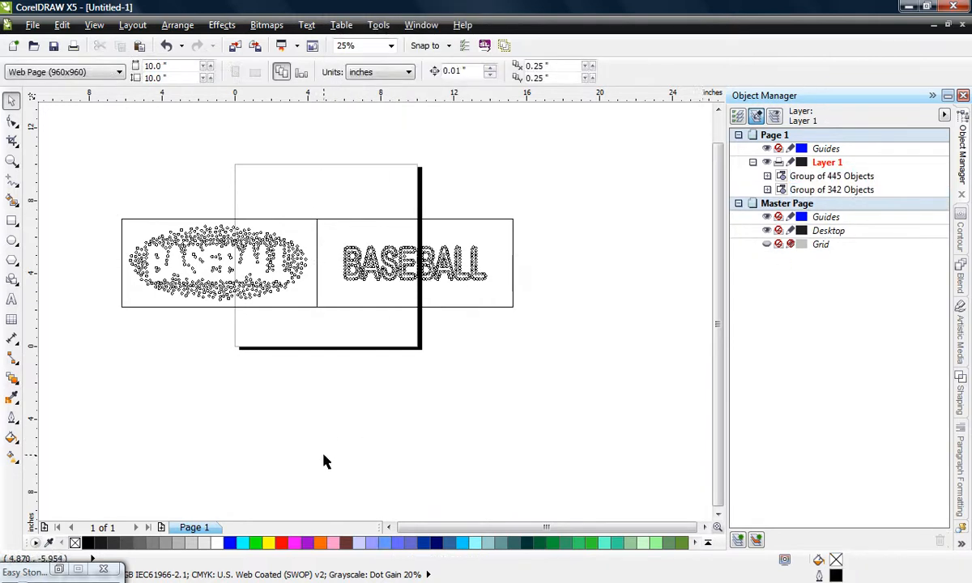
drag(114, 209, 551, 339)
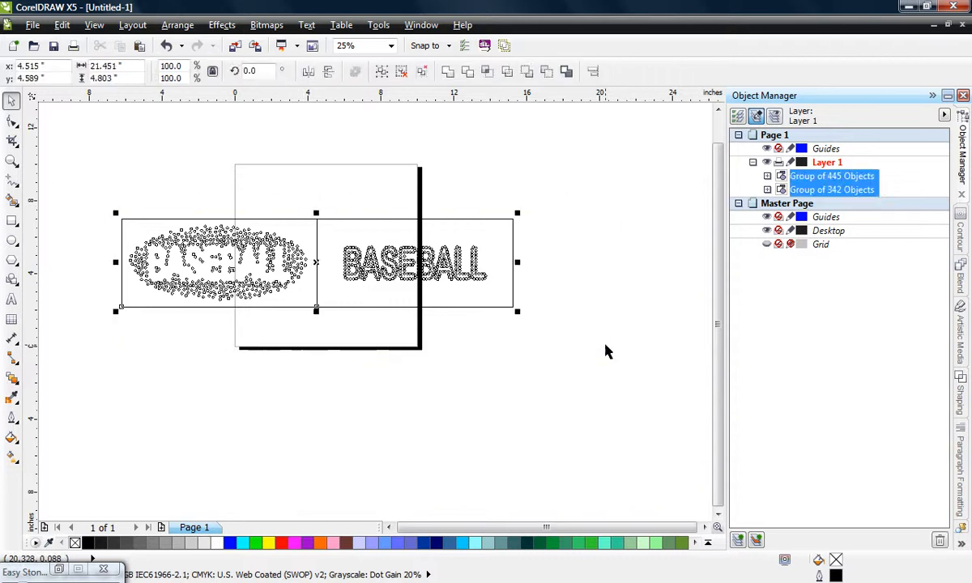
key(ctrl+g)
click(355, 334)
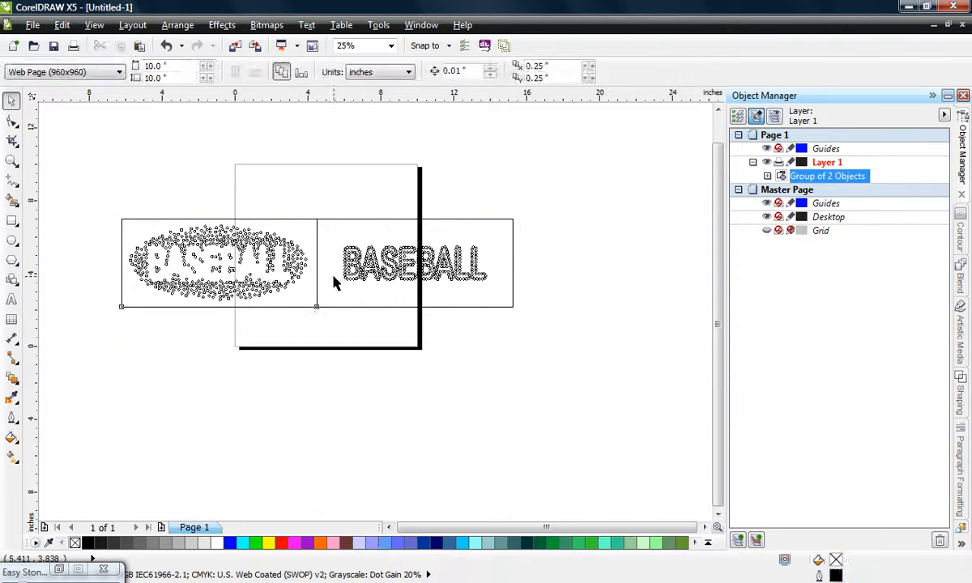
click(335, 279)
right_click(334, 278)
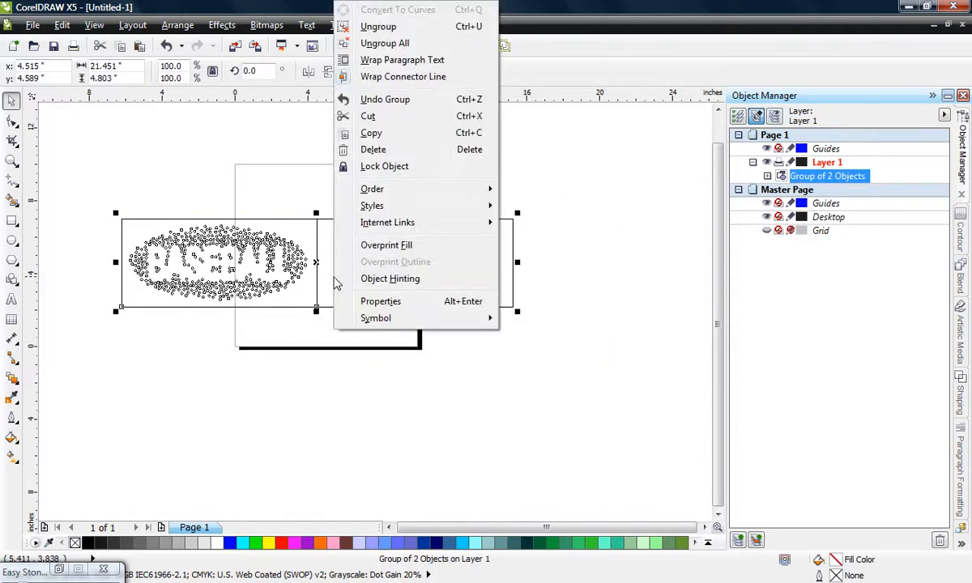
click(385, 43)
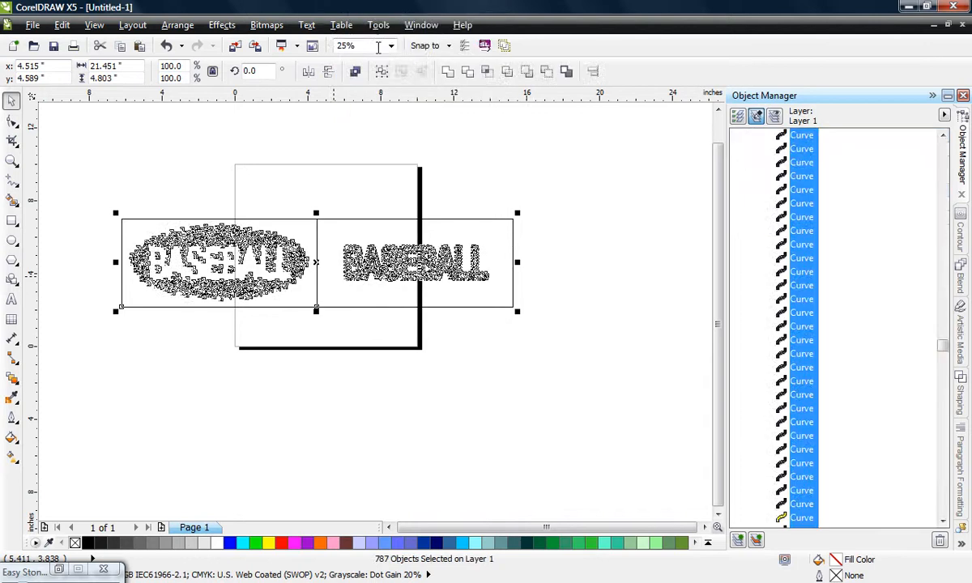
click(486, 172)
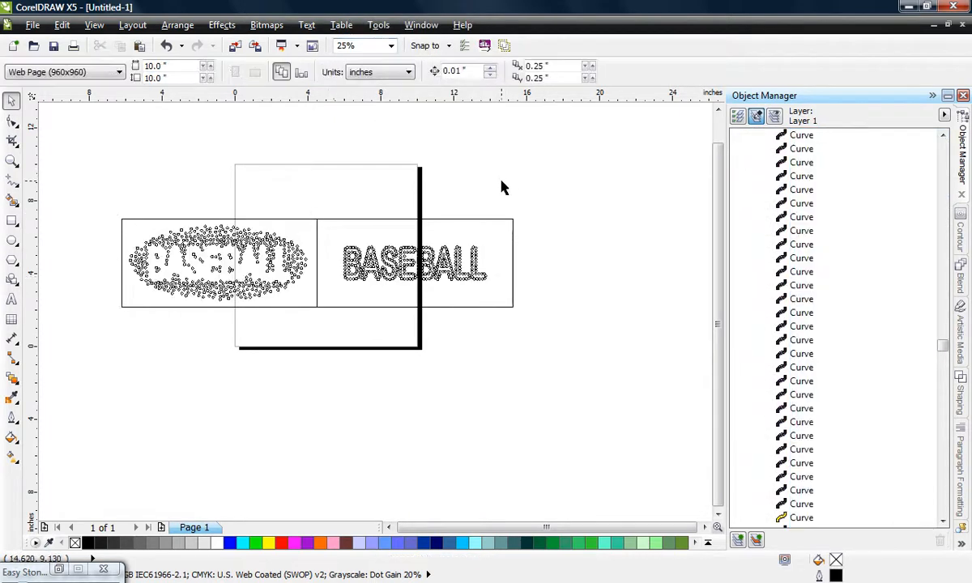
Move all objects of the right BASEBALL lettering, including its frame, horizontally away from the oval design to about X 13.3, Y 4.6 in
drag(571, 196, 314, 354)
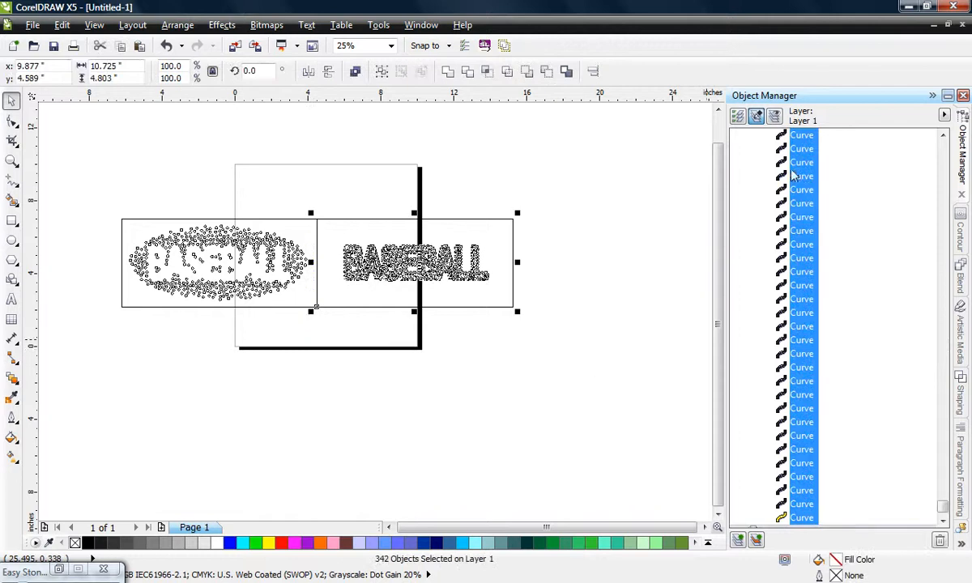
click(380, 445)
drag(566, 186, 326, 338)
drag(338, 301, 397, 301)
click(367, 333)
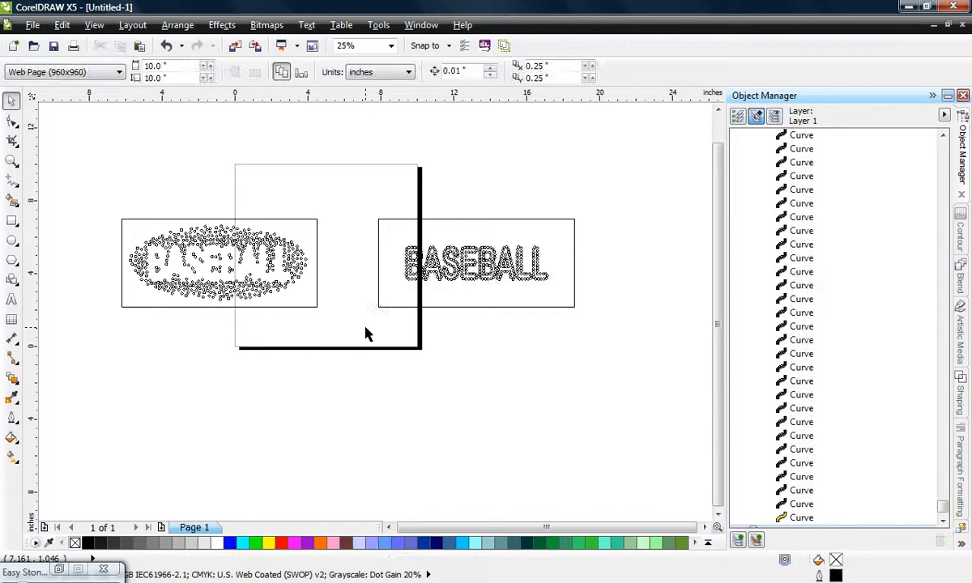
Change the drawing display from Wireframe to Pixels and restore the minimized Easy Stone Macro window
click(97, 27)
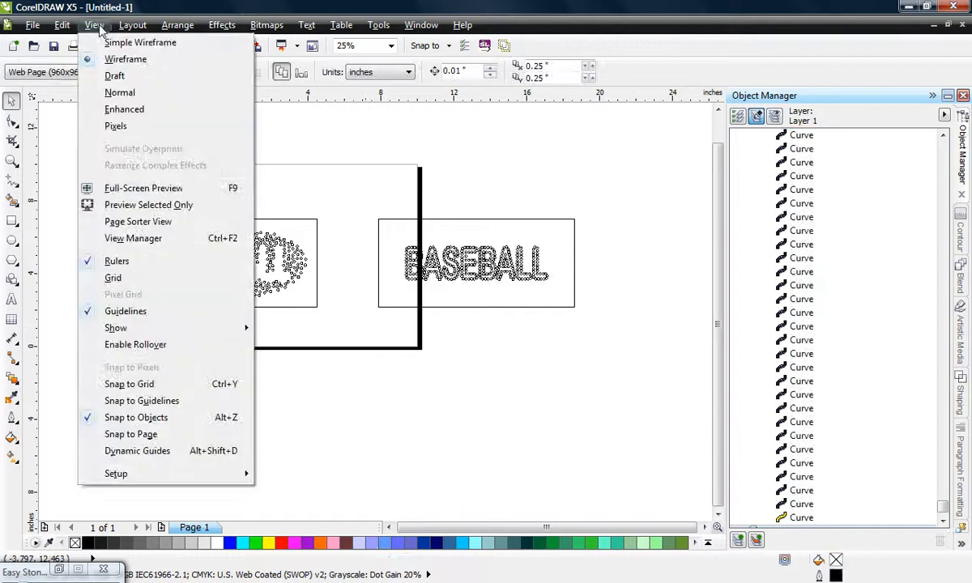
click(116, 126)
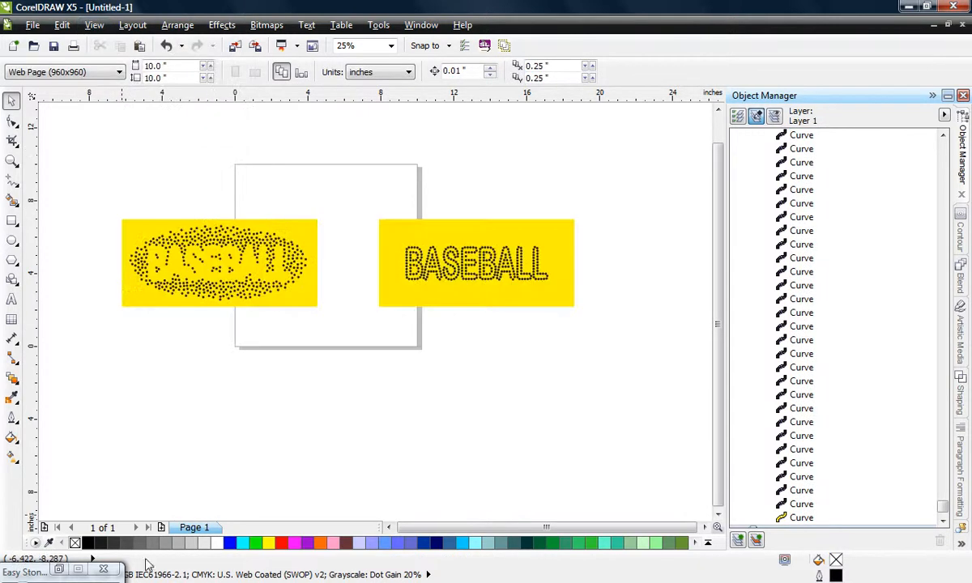
click(78, 572)
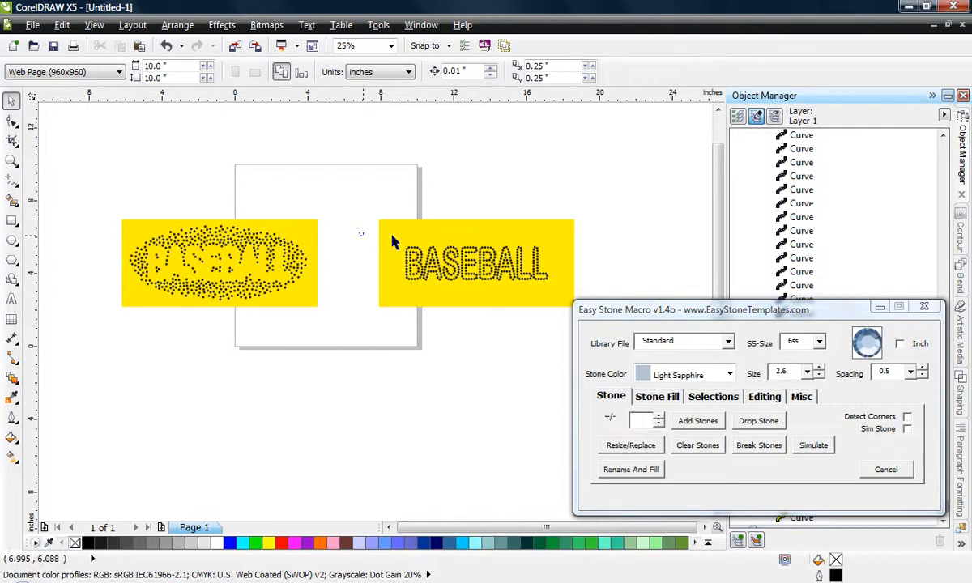
Select only the stones of the right BASEBALL lettering, without its yellow frame, and choose Light Siam as the macro's stone color
drag(365, 229, 559, 288)
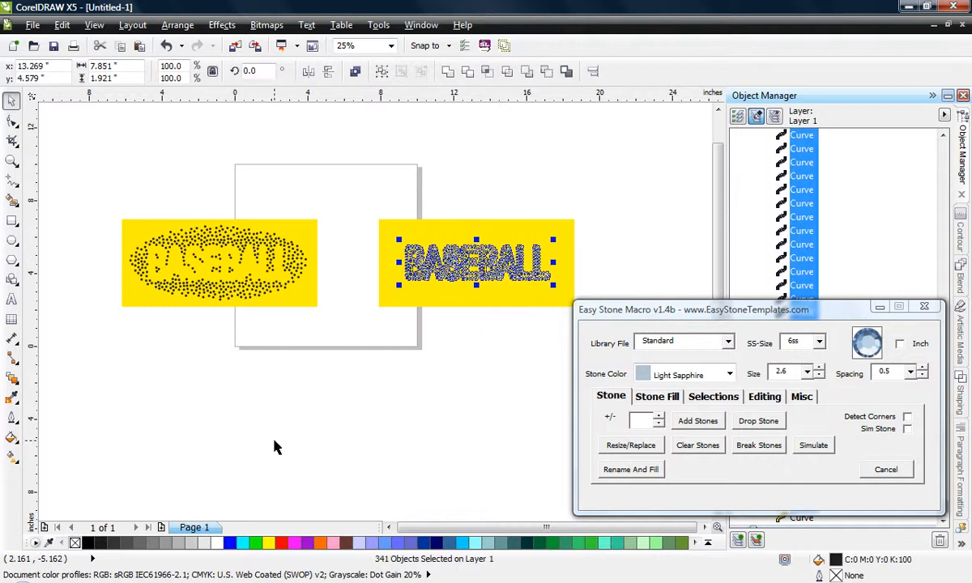
click(469, 365)
click(803, 205)
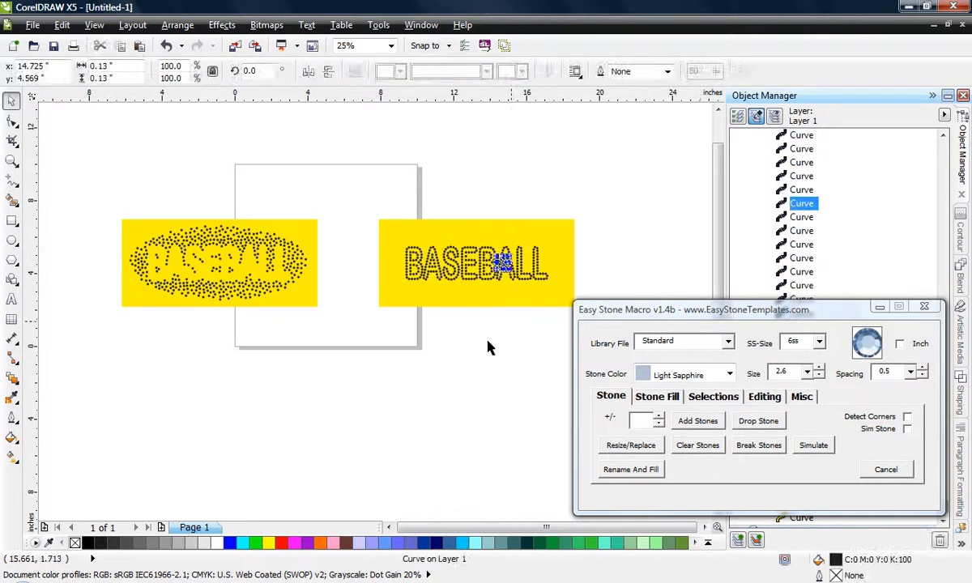
click(467, 362)
drag(363, 231, 555, 295)
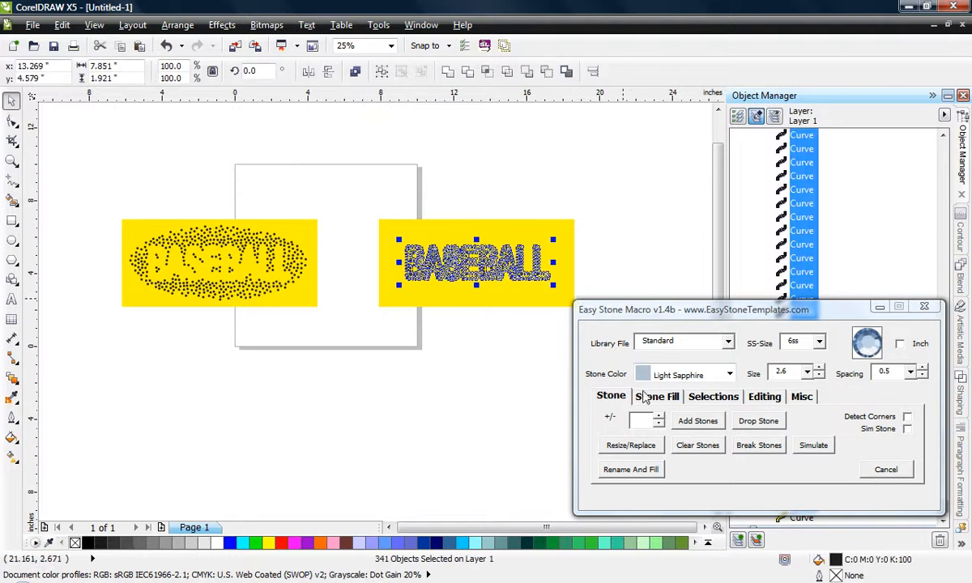
click(687, 375)
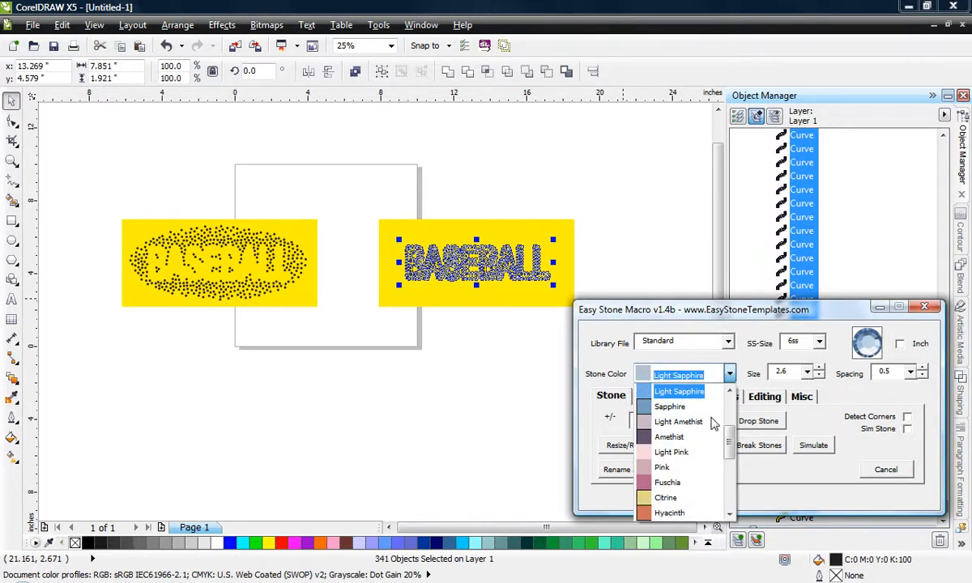
scroll(707, 442, down, 2)
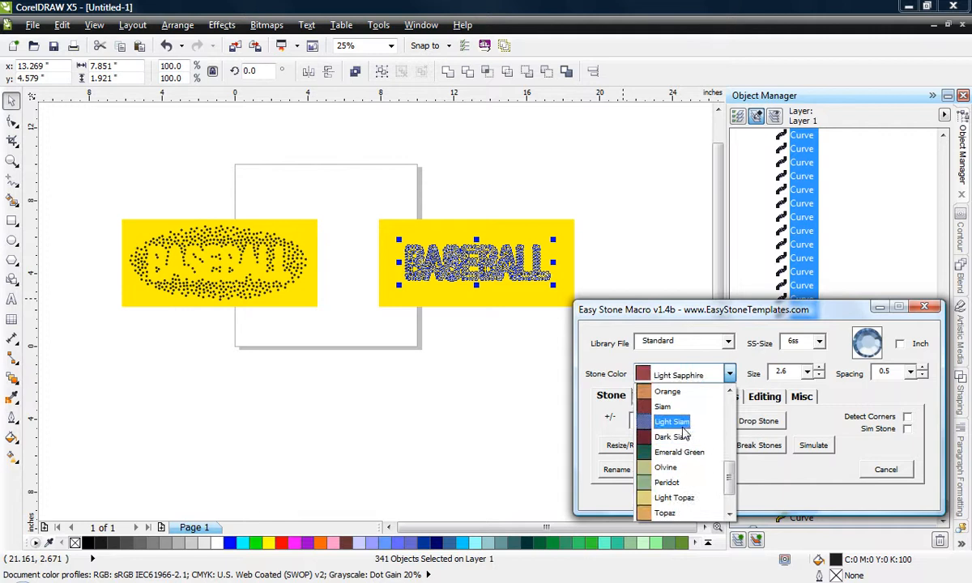
click(676, 422)
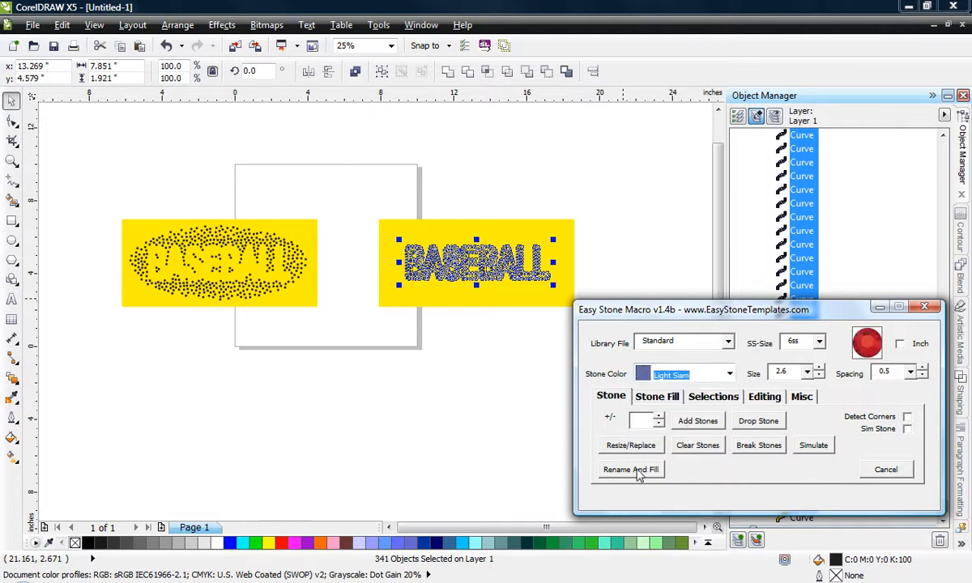
Rename and fill all stones of the right BASEBALL lettering as Standard Light Siam 6ss, leaving out the yellow frame
click(637, 470)
click(378, 215)
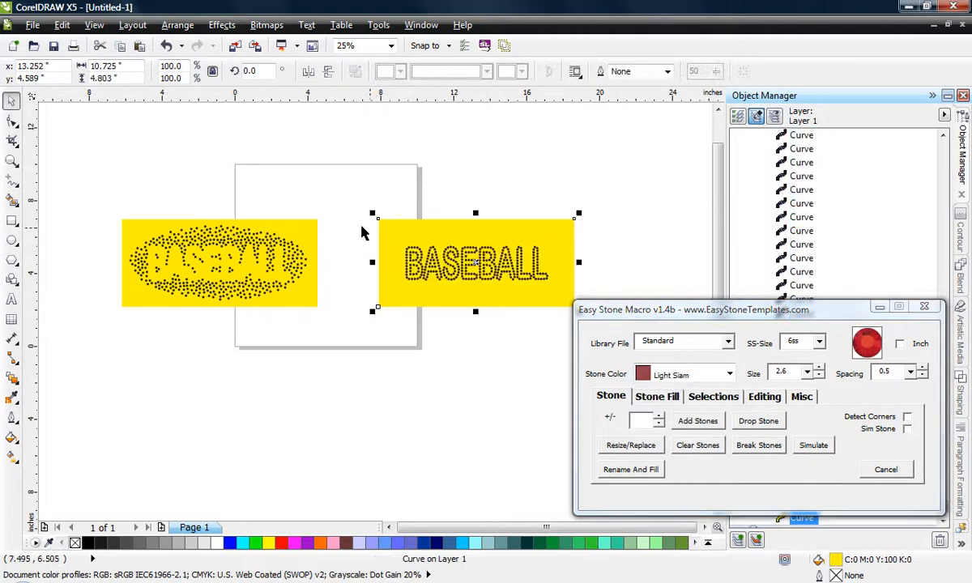
click(341, 238)
drag(322, 214, 577, 298)
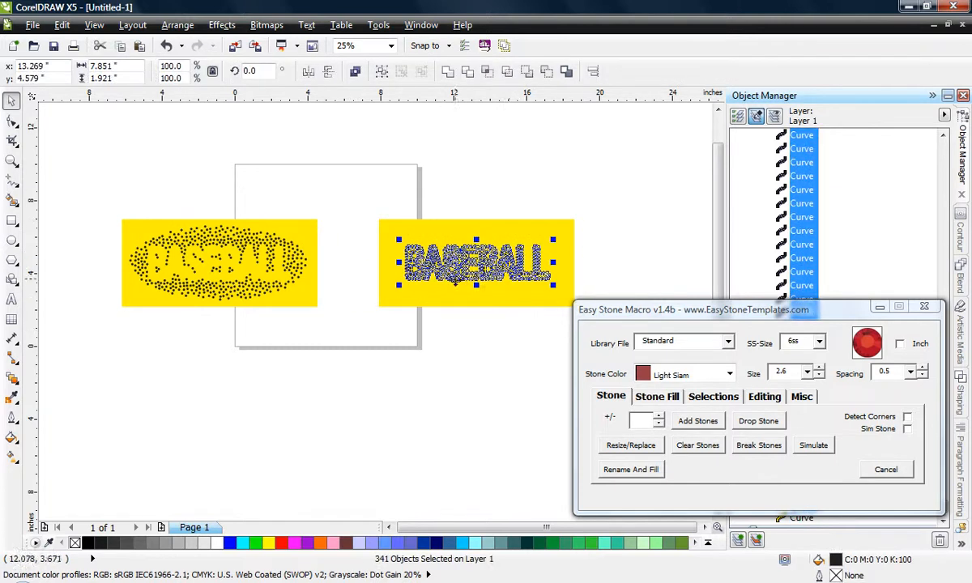
click(644, 475)
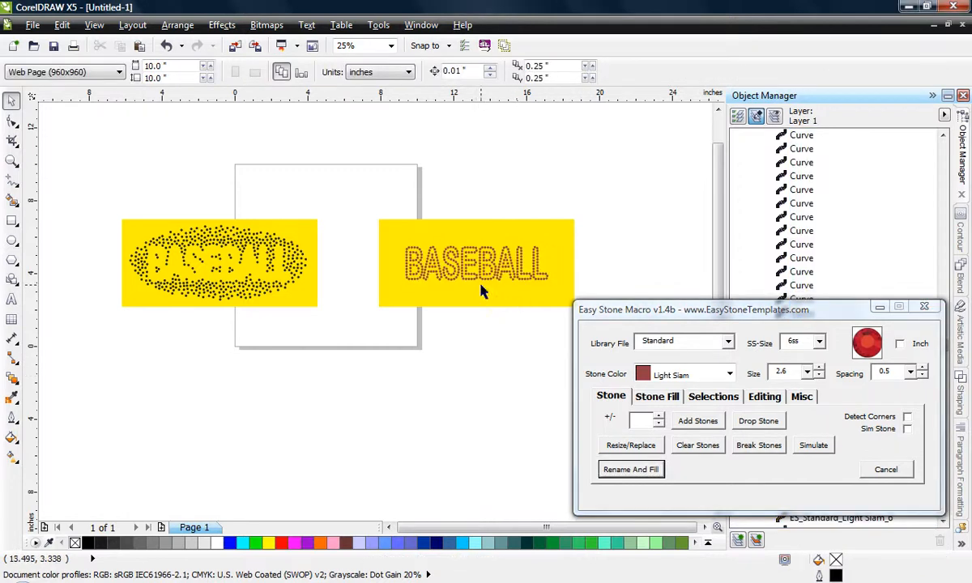
Examine the right lettering's recolored stones up close and check their names in the object list
scroll(501, 274, up, 1)
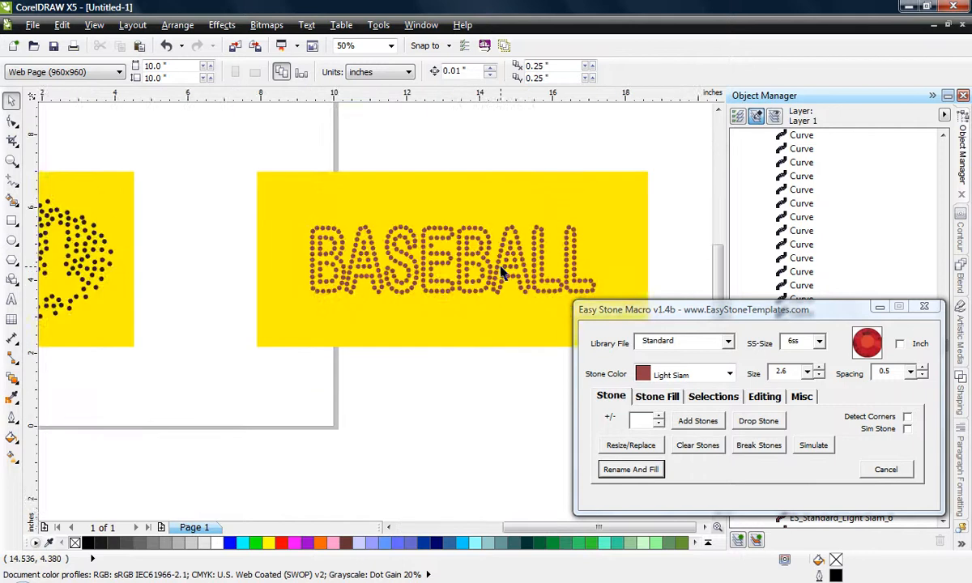
scroll(501, 274, up, 1)
scroll(414, 269, down, 1)
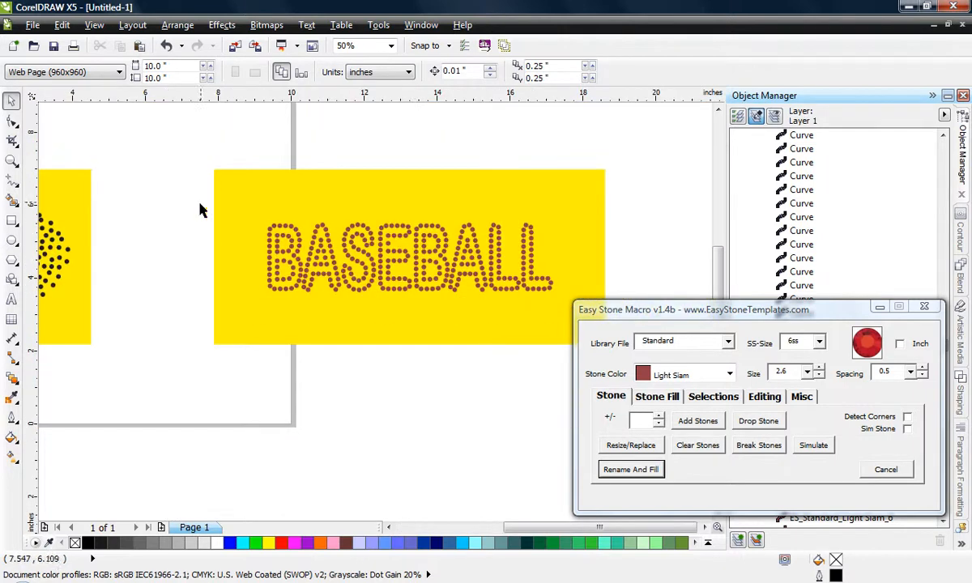
mouse_move(186, 213)
mouse_down()
mouse_move(571, 293)
mouse_move(577, 307)
mouse_up()
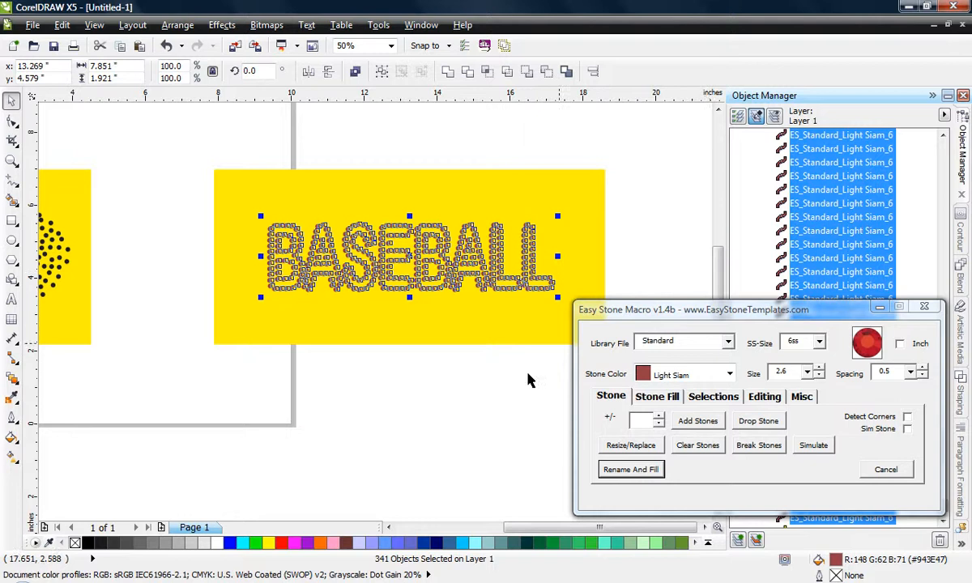
click(464, 413)
Choose Crystal as the macro's stone color and select all stones of the oval design without its yellow frame
scroll(463, 387, down, 2)
scroll(87, 381, up, 2)
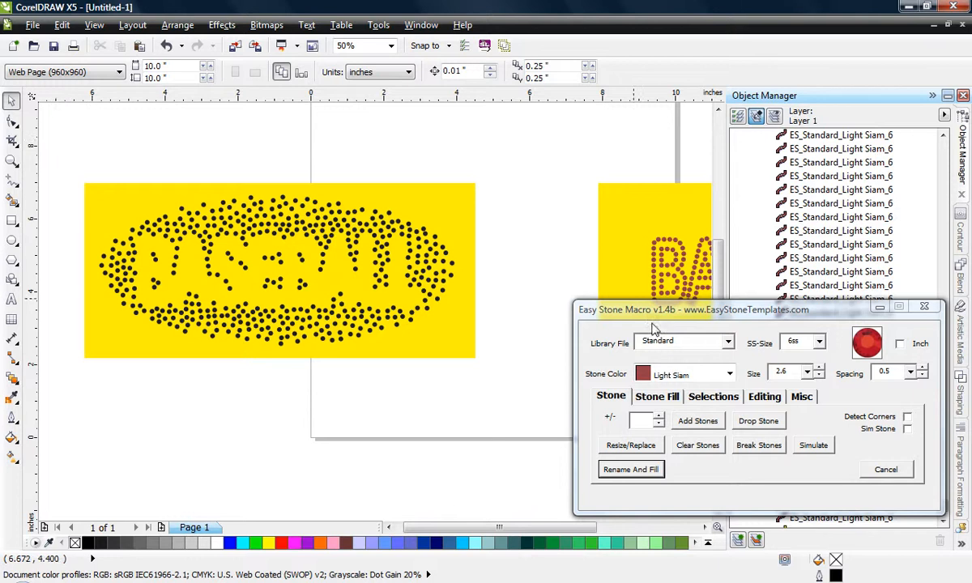
click(729, 375)
scroll(729, 397, up, 3)
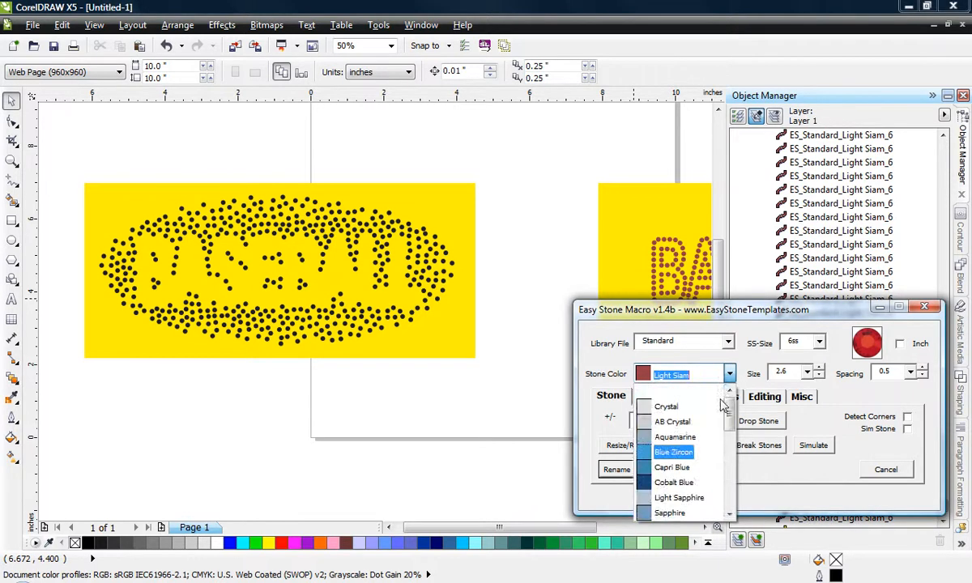
click(666, 392)
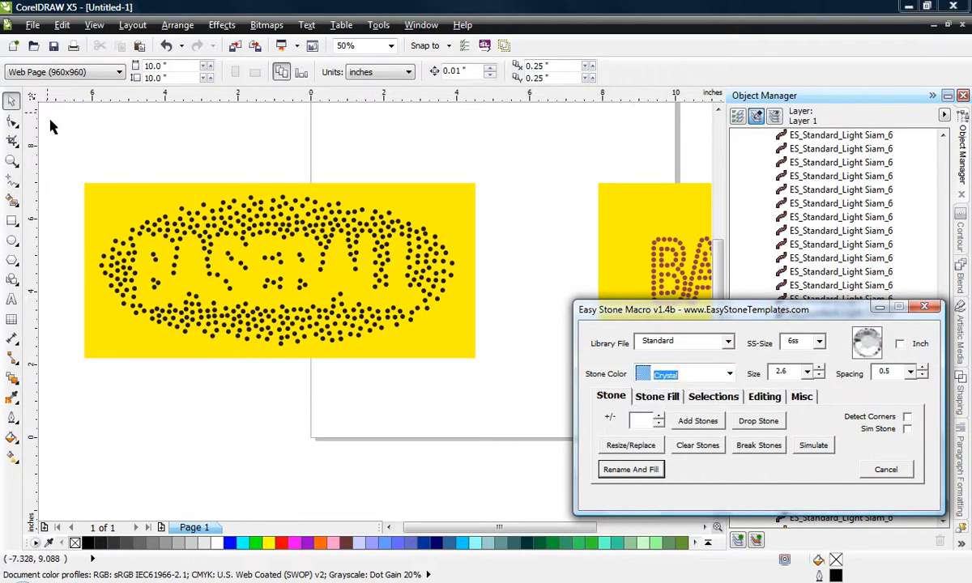
drag(50, 126, 465, 392)
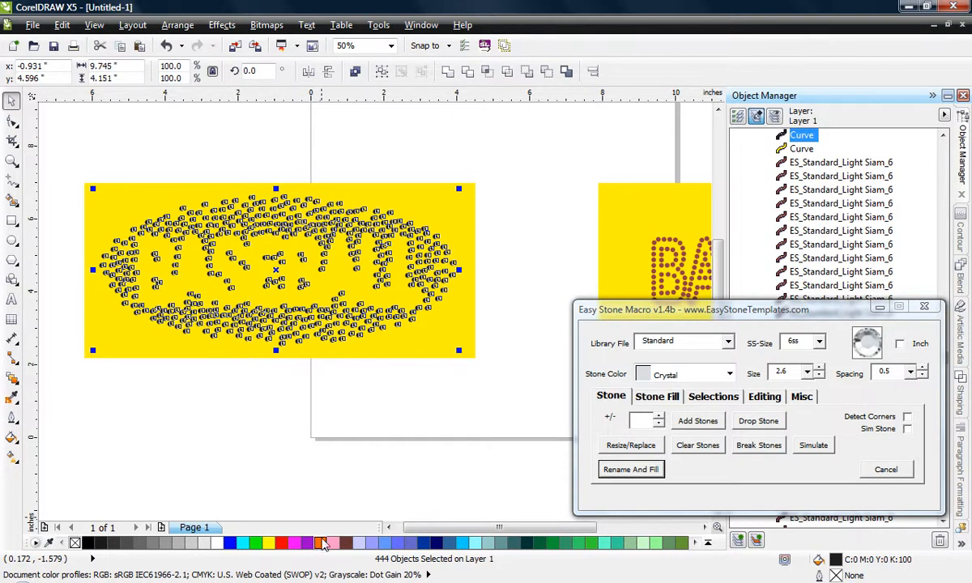
Try an orange fill and a cyan fill on the oval design's selected stones
click(320, 543)
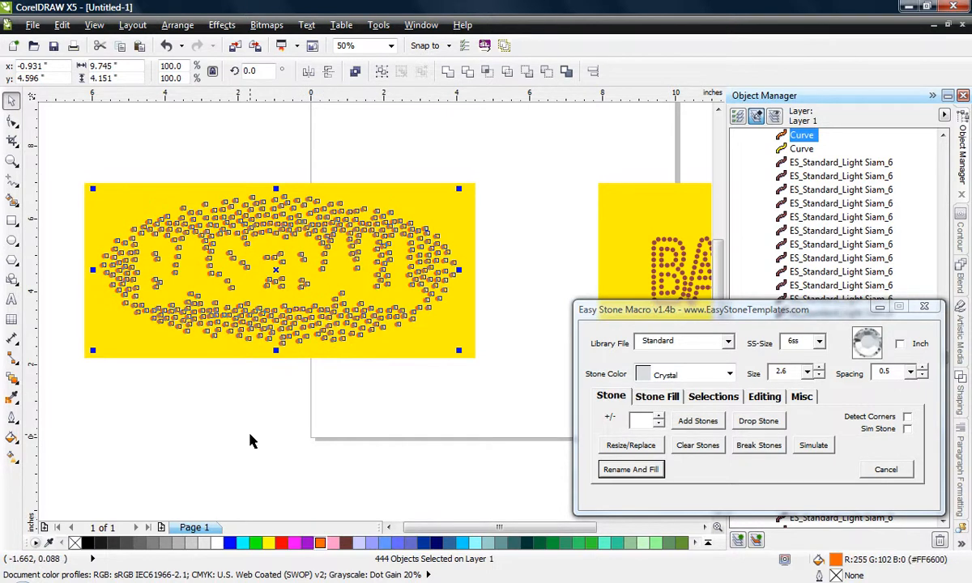
click(243, 544)
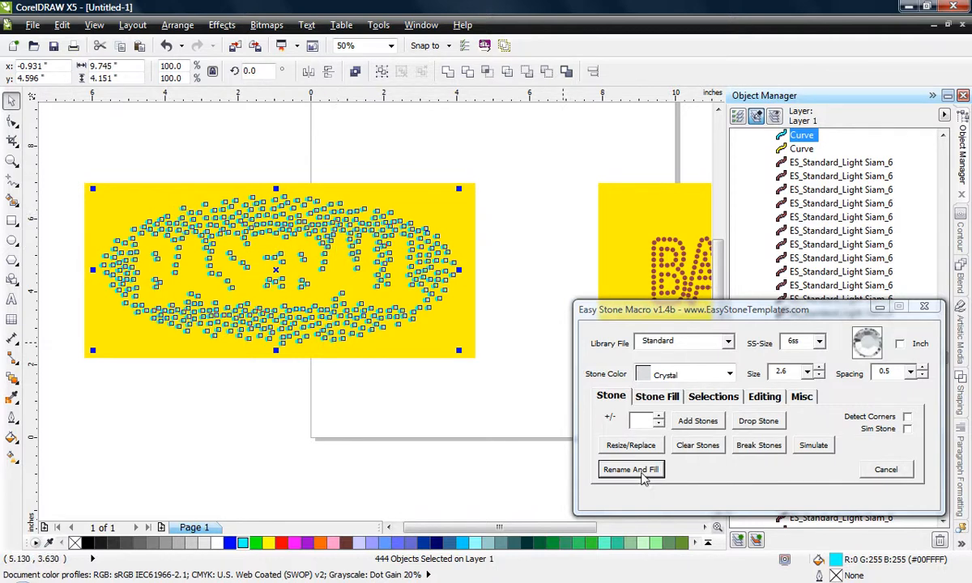
Rename and fill the oval design's selected stones as Standard Crystal 6ss
click(631, 470)
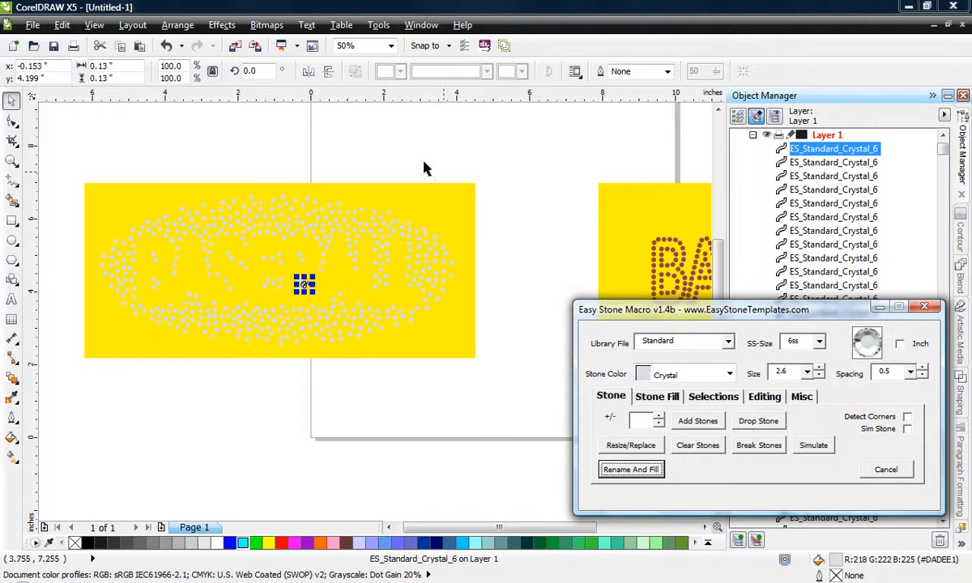
click(397, 166)
scroll(191, 178, down, 1)
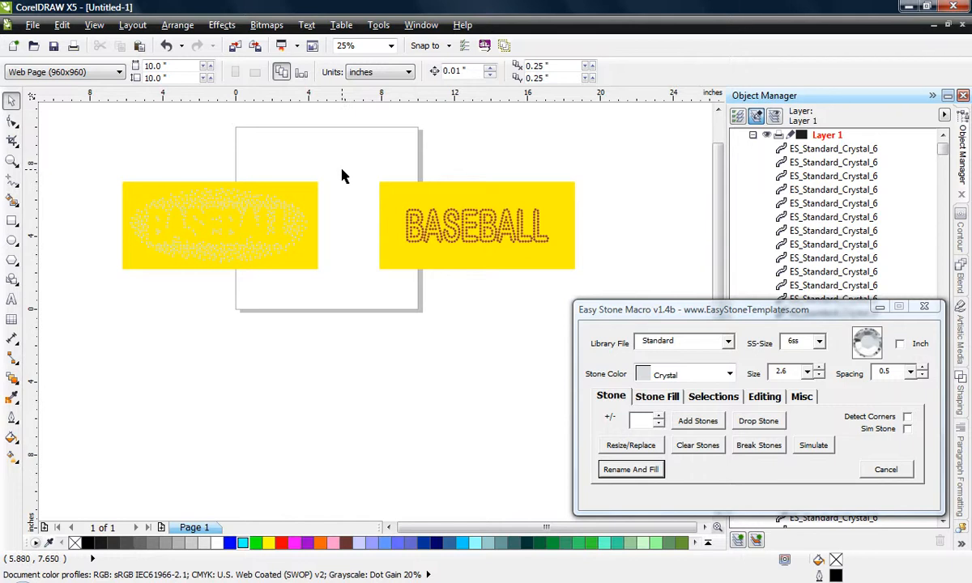
click(391, 192)
click(386, 289)
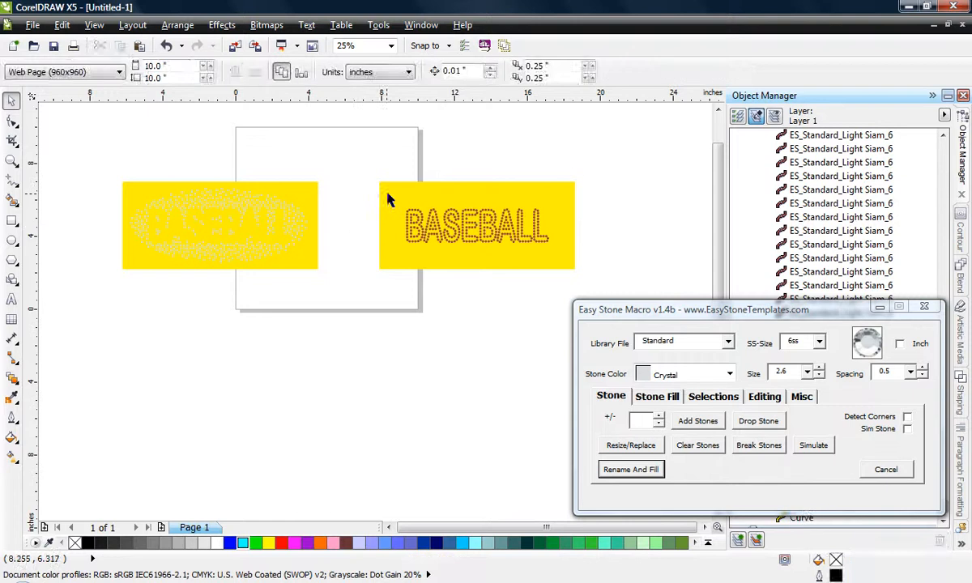
click(387, 193)
click(317, 195)
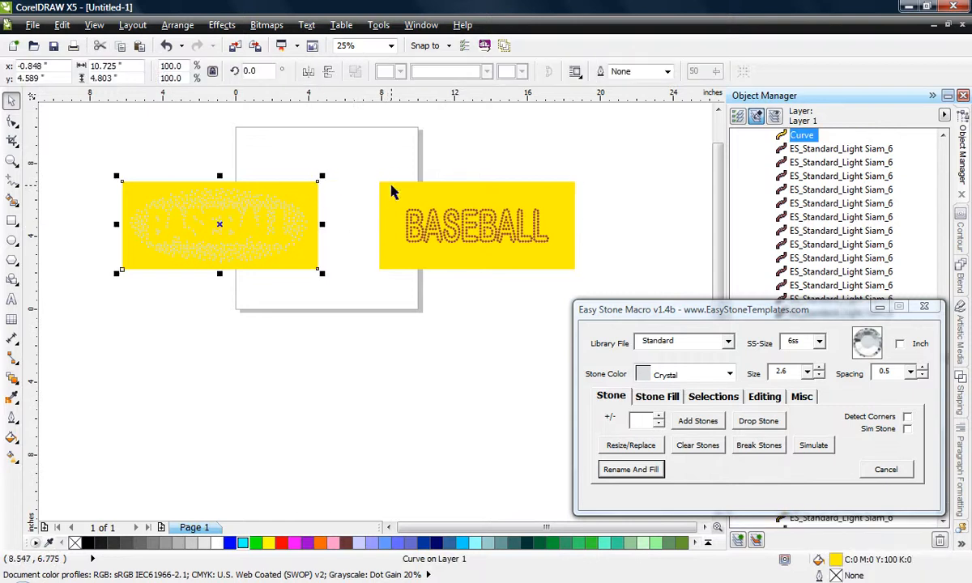
click(393, 192)
click(311, 198)
click(354, 167)
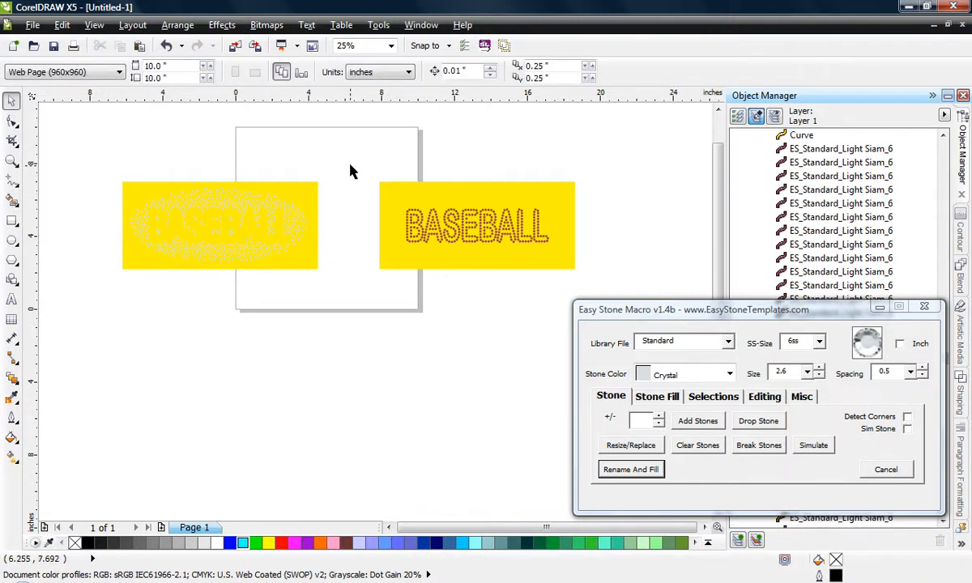
Move the lettering design with its yellow frame onto the oval design, matching the frames' upper-left corners
drag(354, 167, 602, 289)
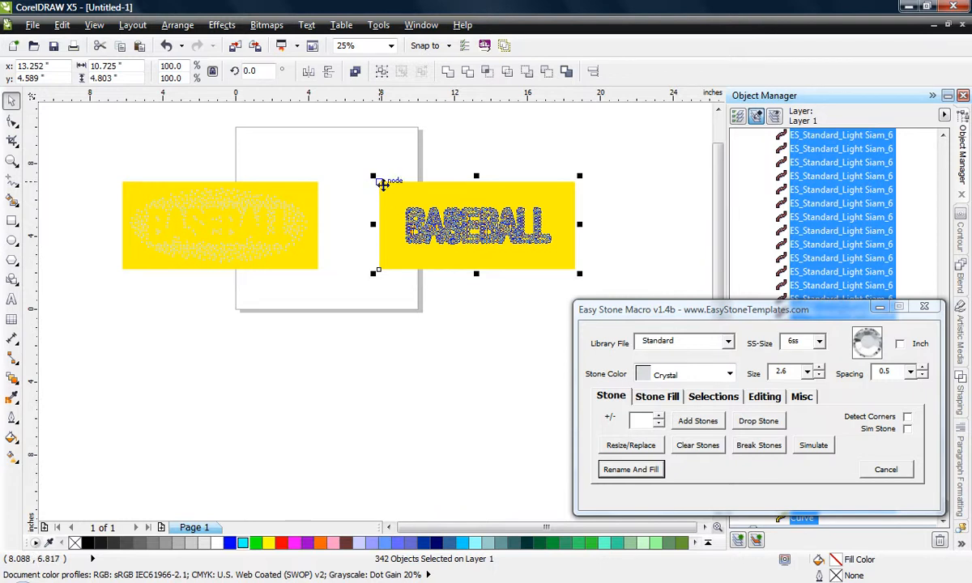
mouse_move(383, 184)
mouse_down()
mouse_move(189, 207)
mouse_move(122, 181)
mouse_up()
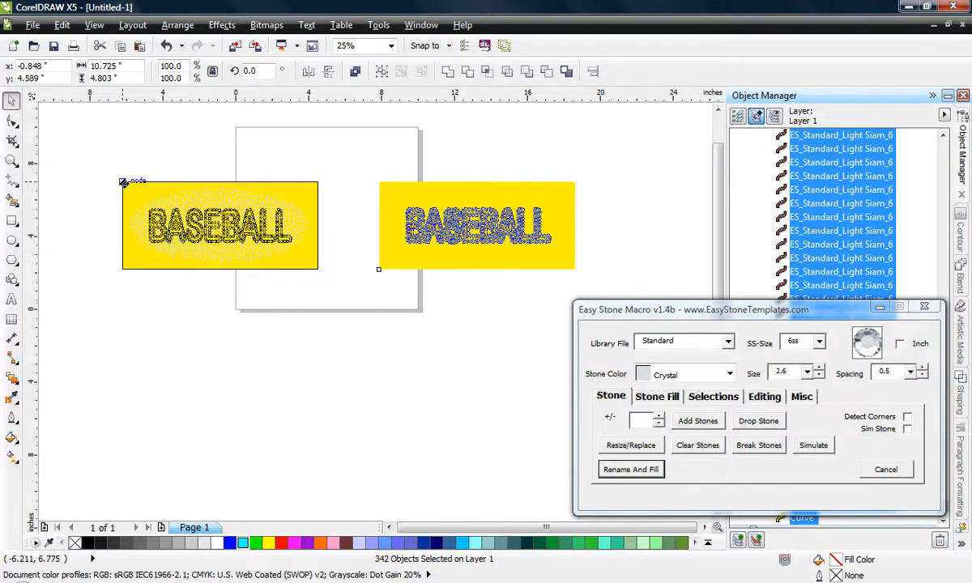
drag(123, 182, 123, 182)
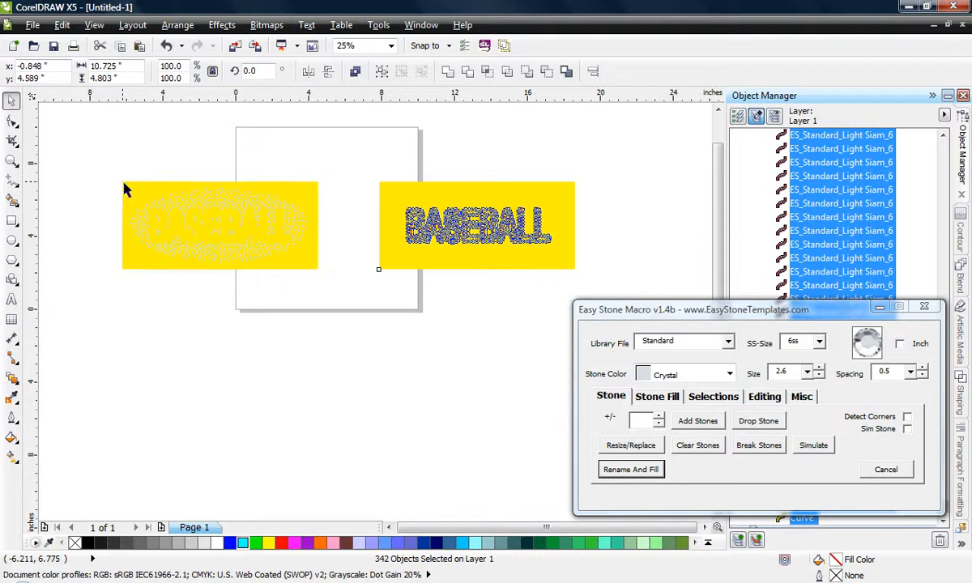
click(130, 352)
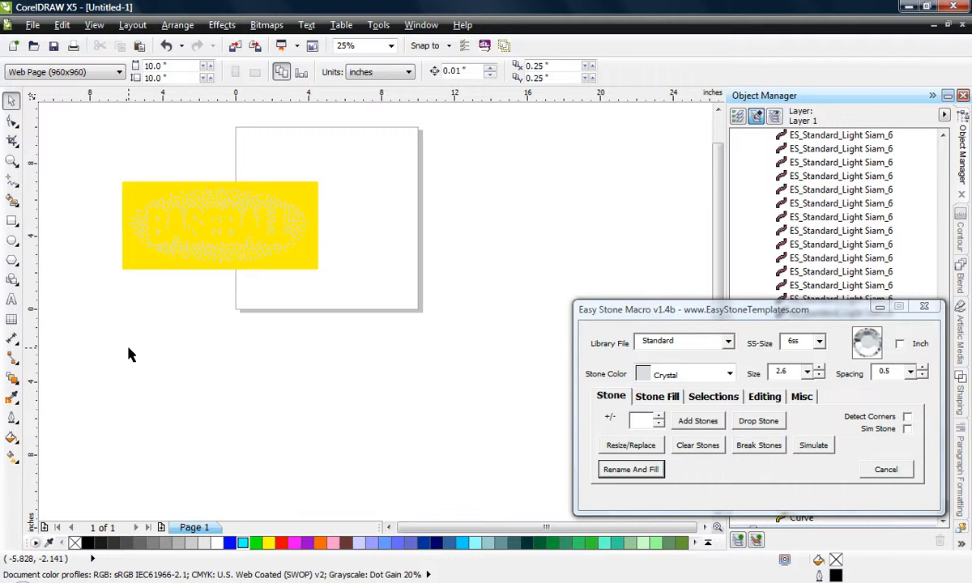
Delete both stacked yellow frames, leaving only the combined lettering and oval stones
click(126, 195)
click(183, 313)
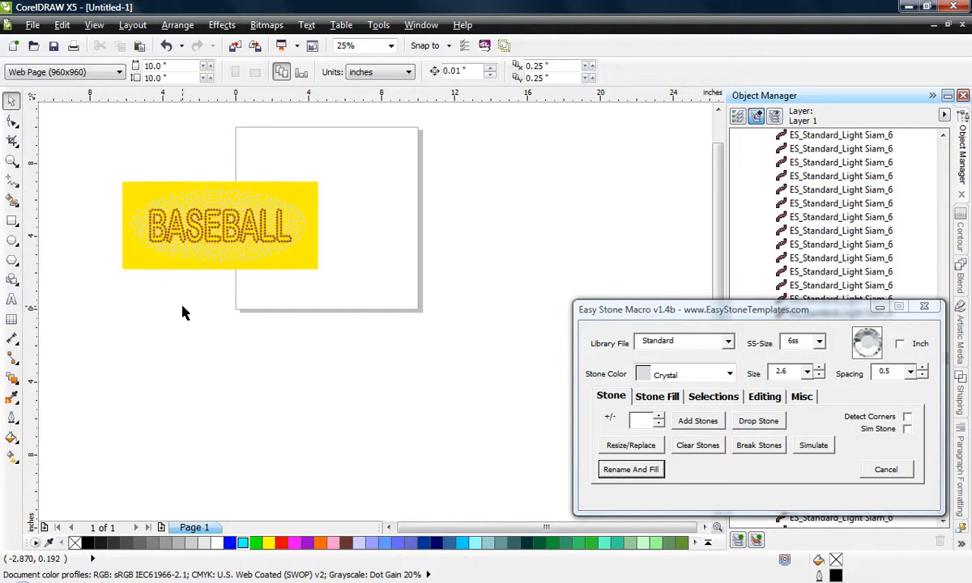
scroll(155, 193, up, 1)
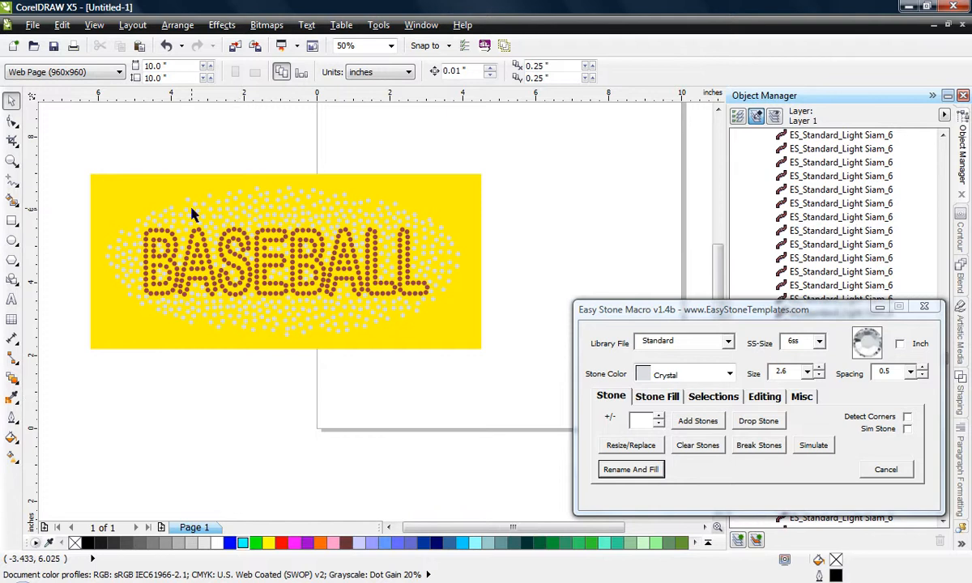
click(114, 209)
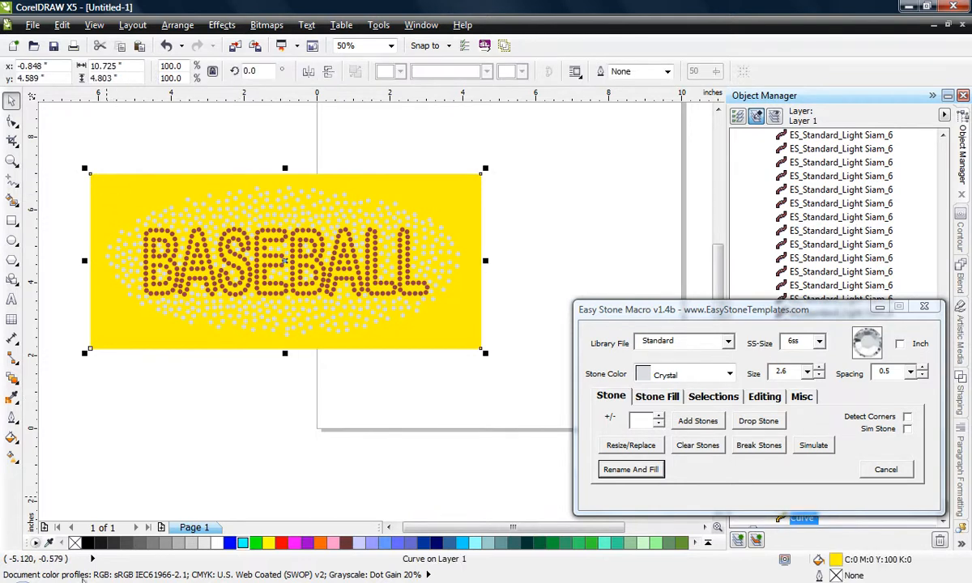
click(141, 456)
click(154, 328)
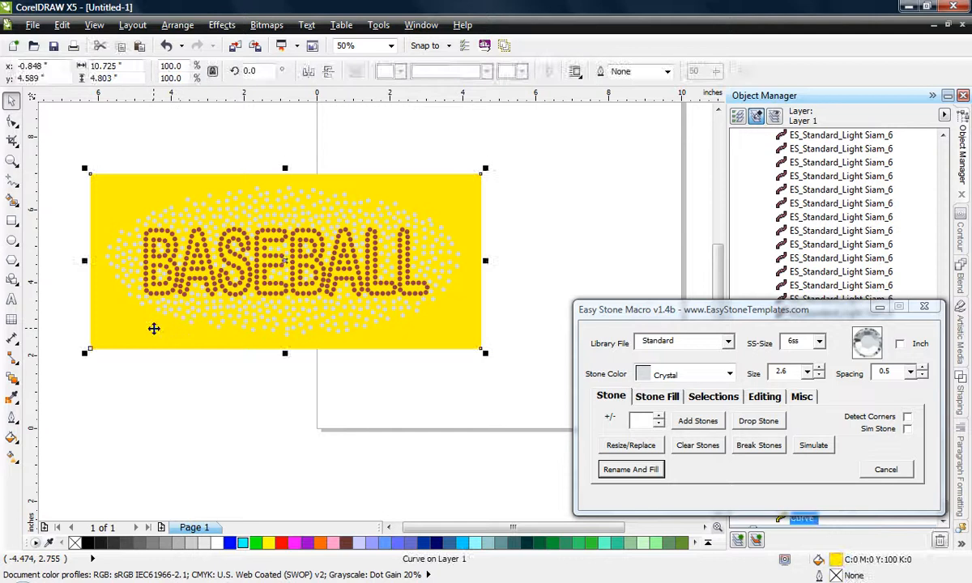
key(Delete)
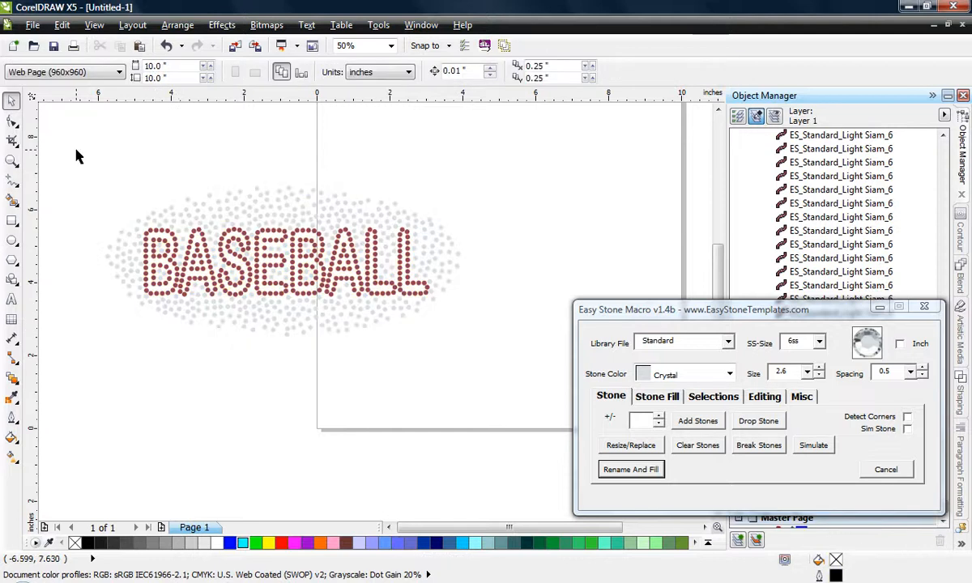
Add a weedbox with a weed margin of 25 around all stones of the combined design
drag(50, 133, 494, 382)
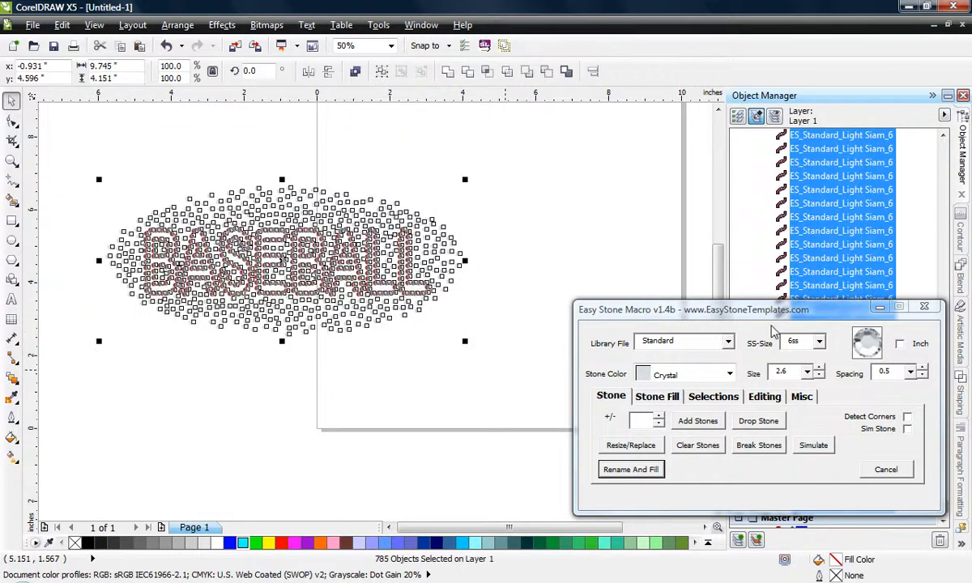
click(801, 397)
click(697, 422)
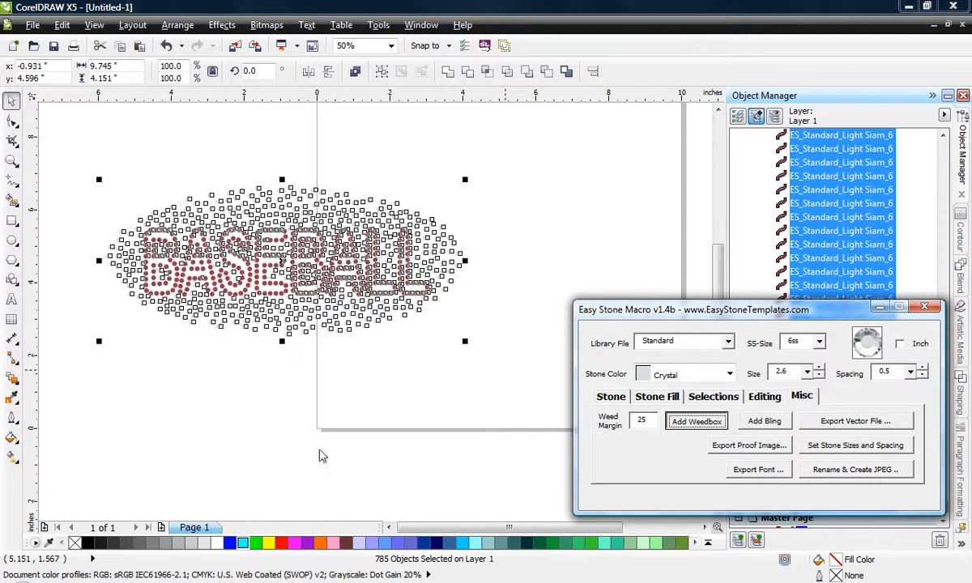
click(214, 419)
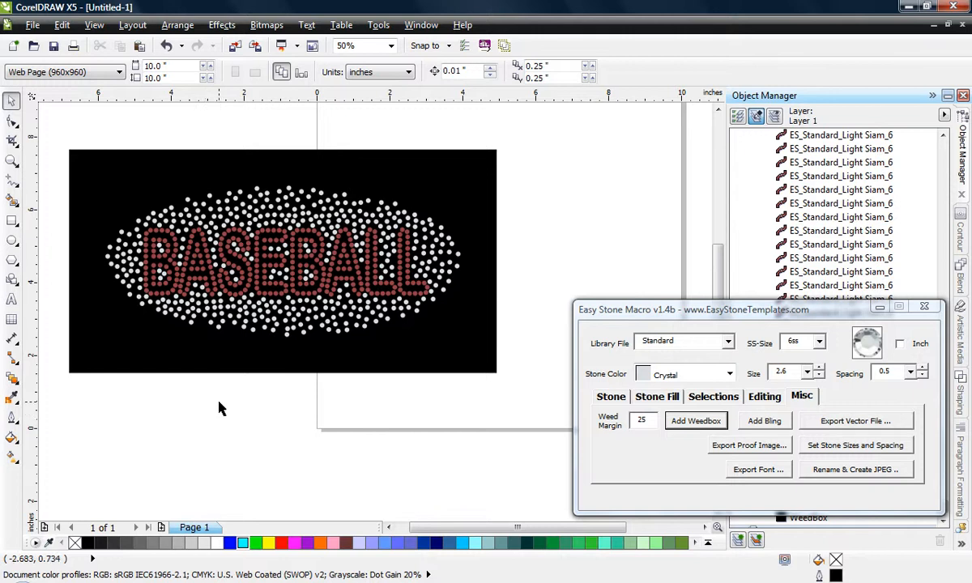
scroll(219, 409, down, 1)
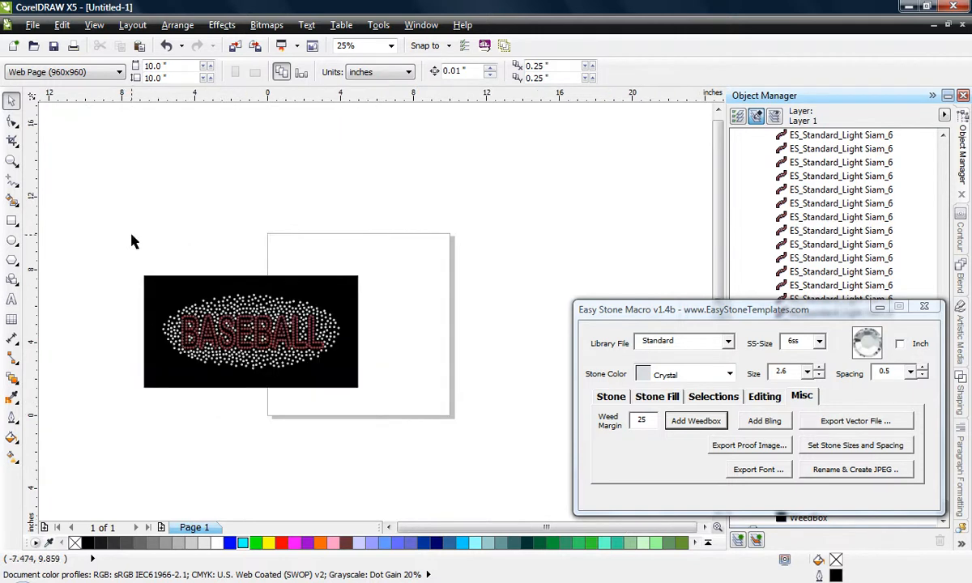
drag(130, 241, 380, 406)
drag(352, 369, 354, 232)
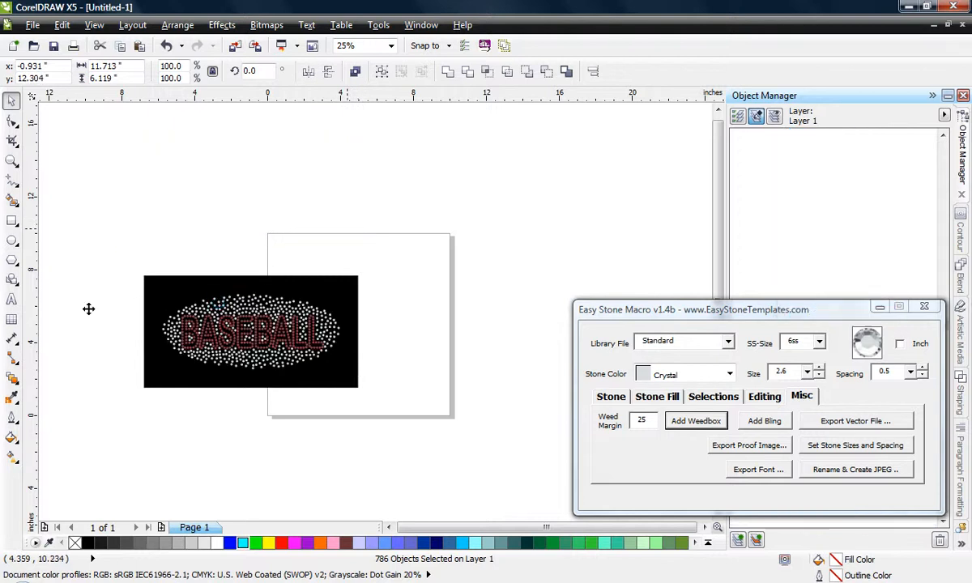
key(Delete)
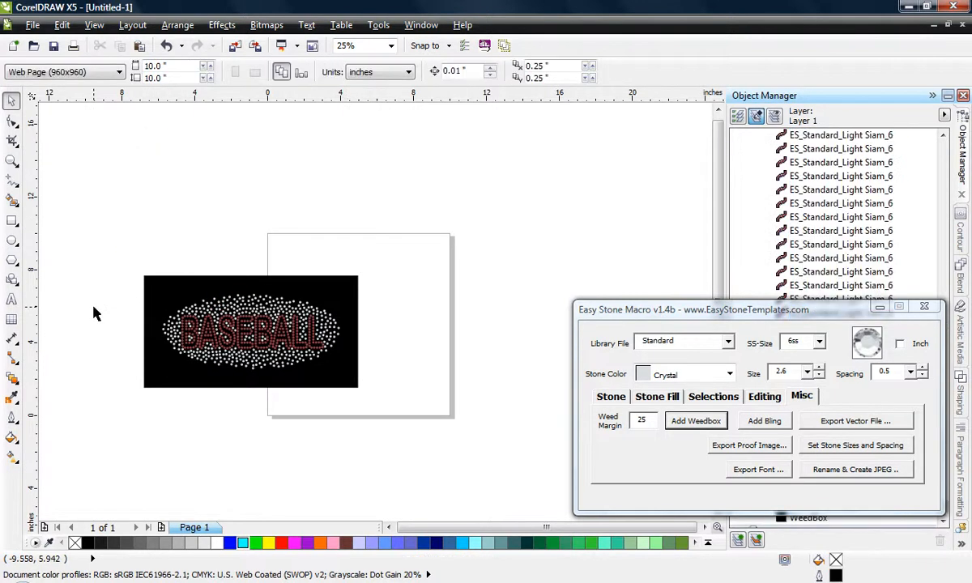
Place a copy of the combined design, including its black weedbox, directly above the original
drag(91, 279, 430, 428)
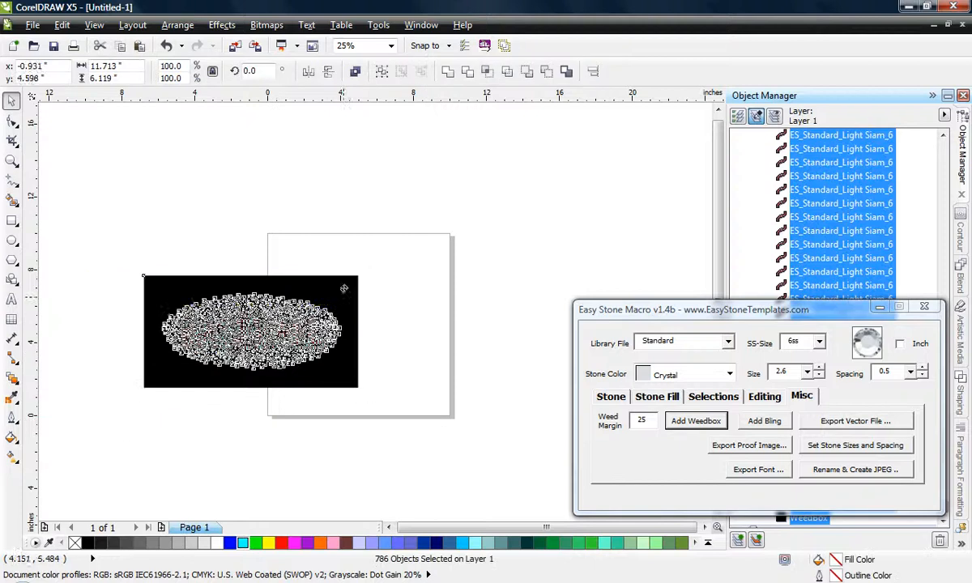
drag(342, 284, 344, 176)
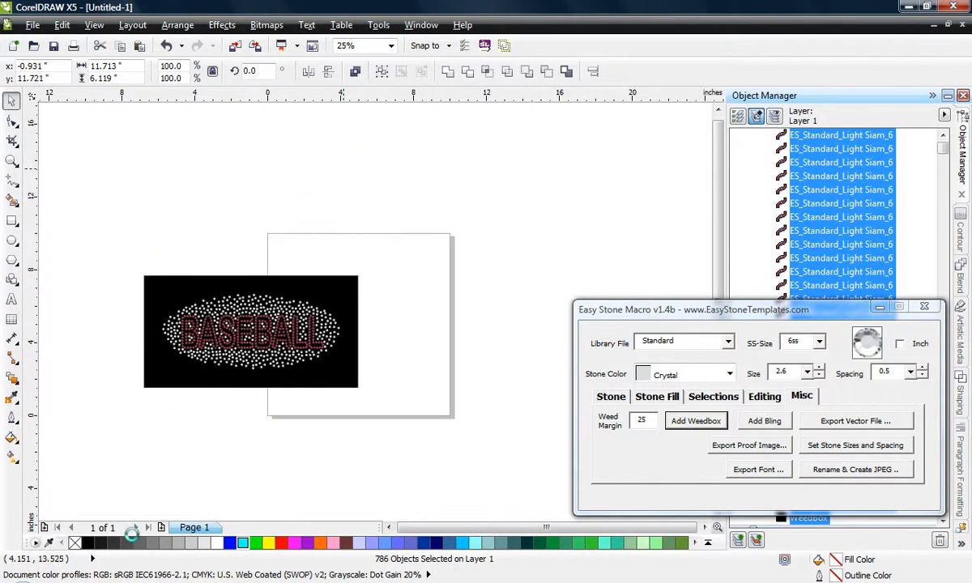
click(192, 437)
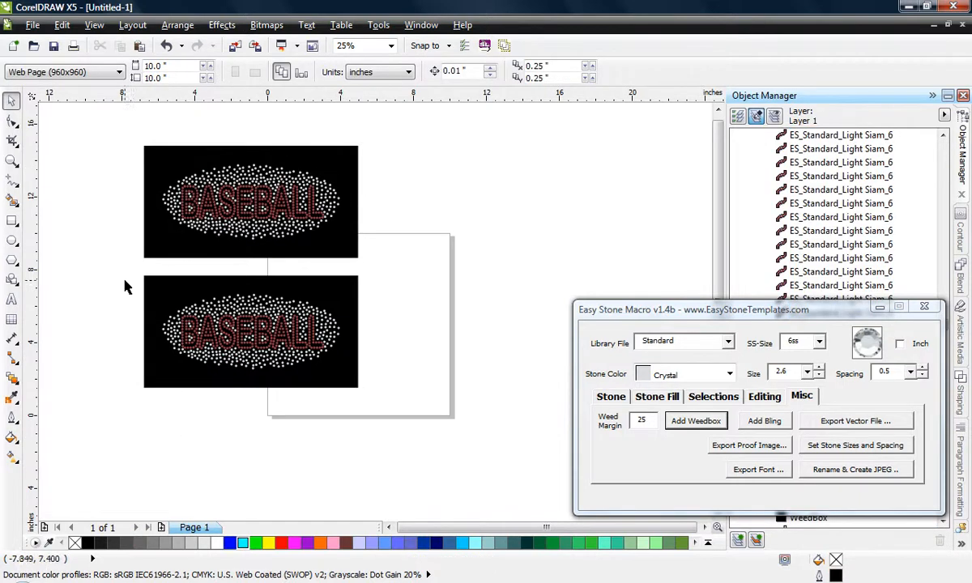
Run the macro's stone simulation on all stones of the lower design without its weedbox
drag(125, 285, 370, 384)
drag(369, 391, 370, 389)
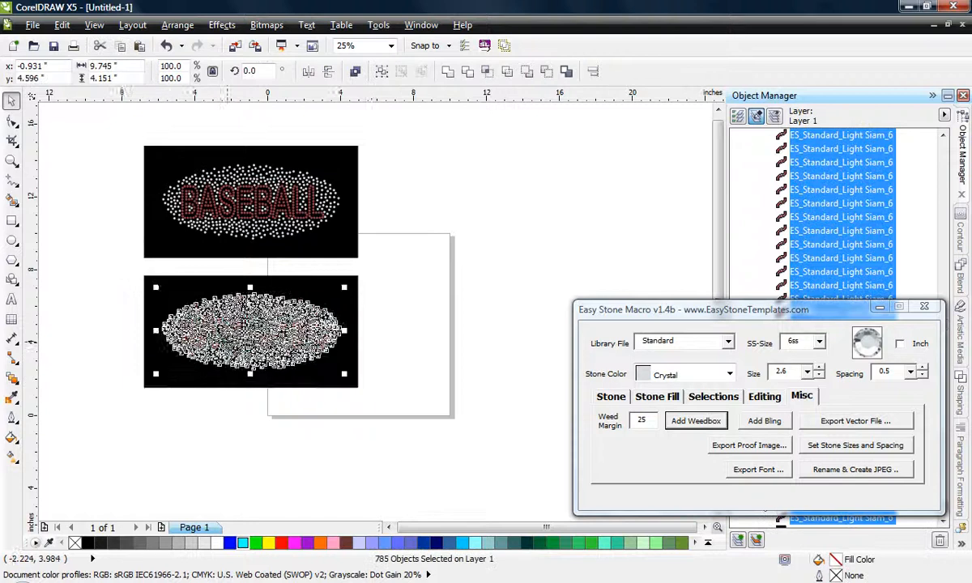
scroll(227, 345, up, 1)
click(608, 397)
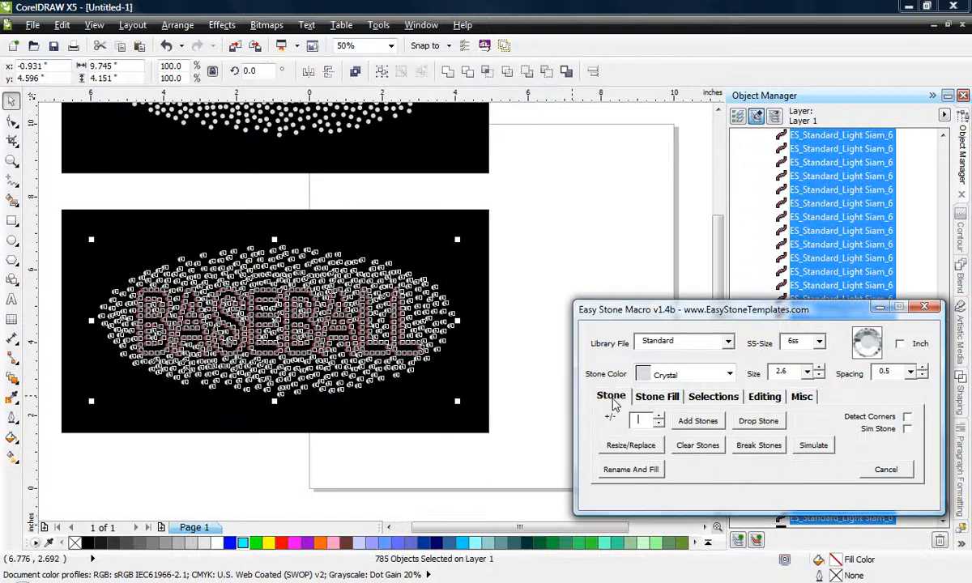
click(814, 446)
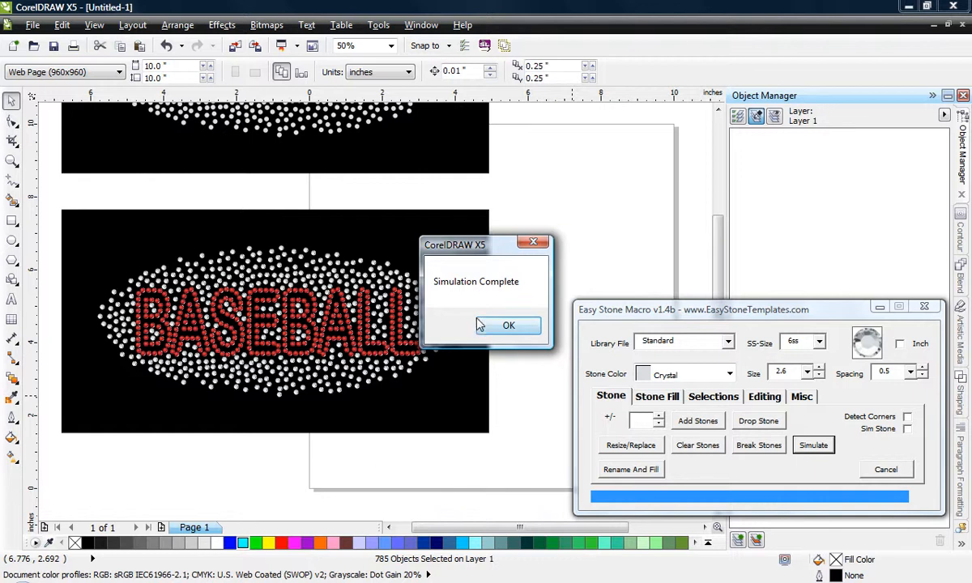
click(509, 324)
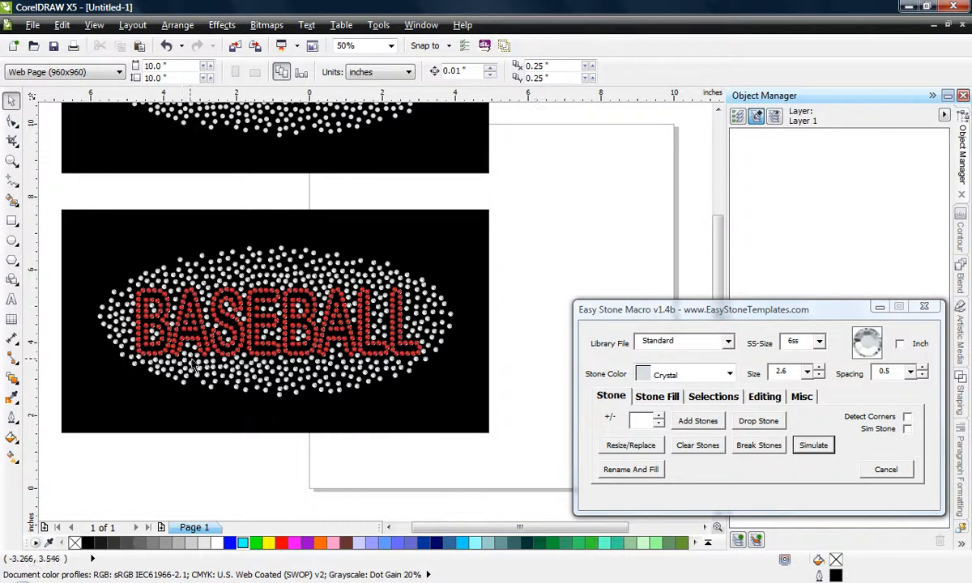
scroll(231, 330, up, 2)
scroll(231, 331, up, 2)
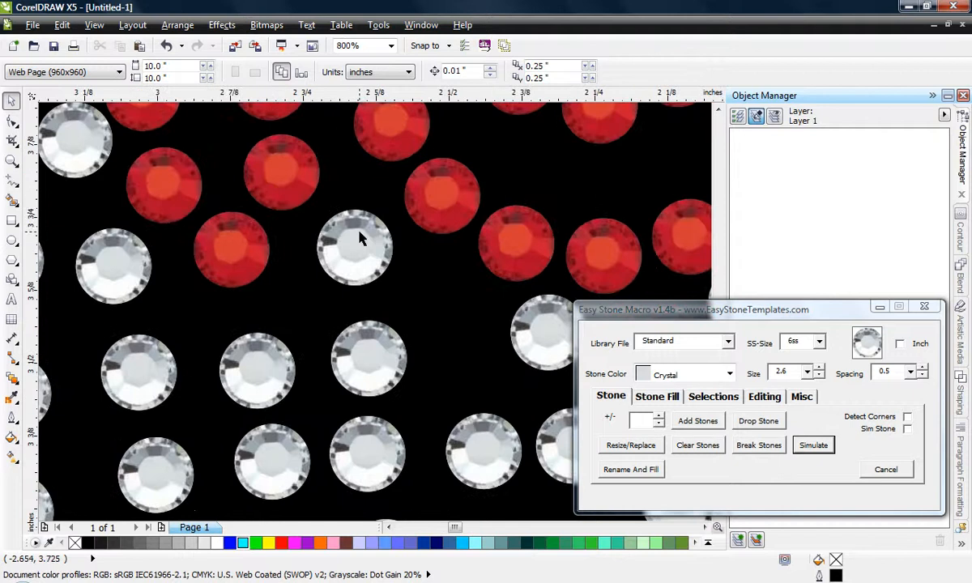
scroll(267, 323, down, 1)
scroll(268, 322, down, 3)
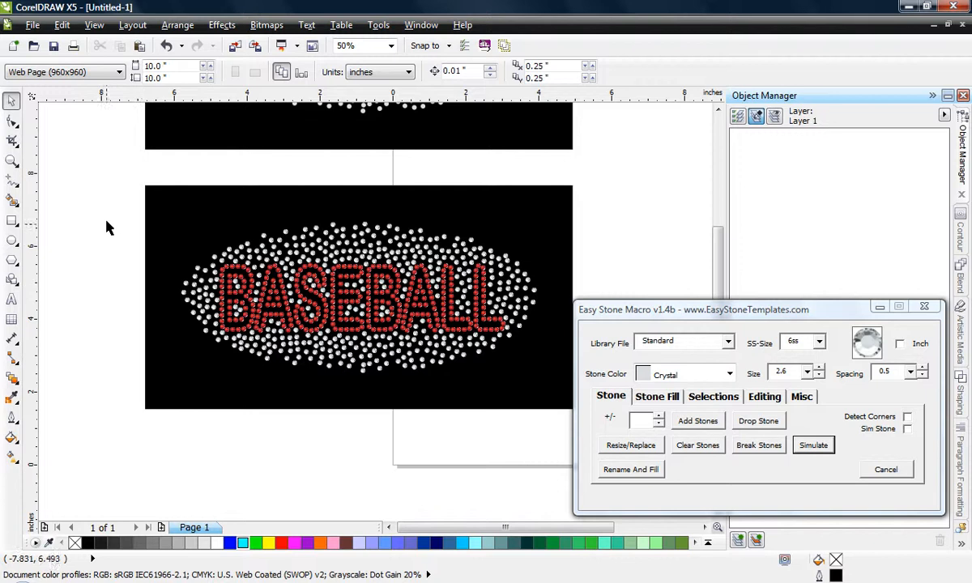
Select all simulated stones of the lower design and try adding bling with size 8 and amount 15
drag(106, 220, 567, 377)
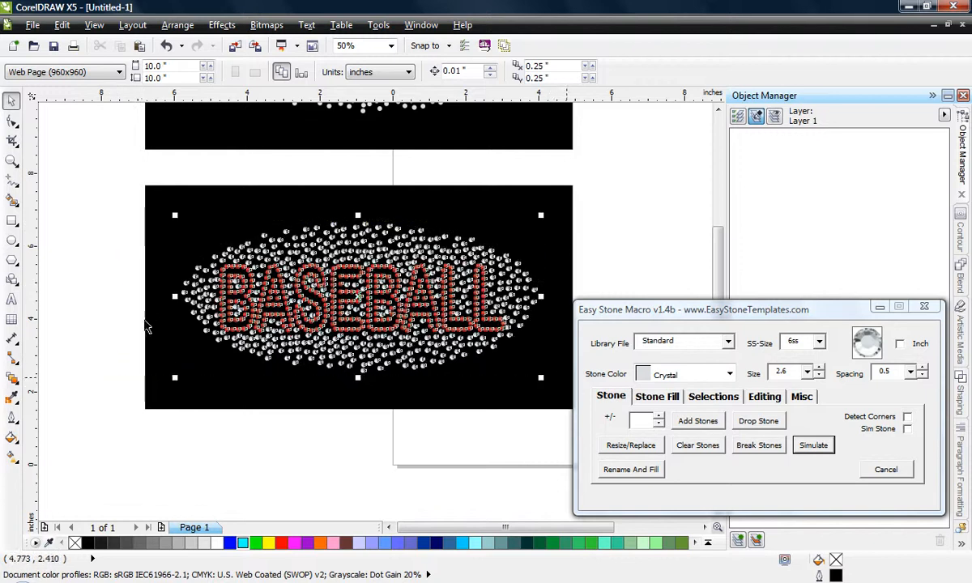
drag(101, 220, 565, 404)
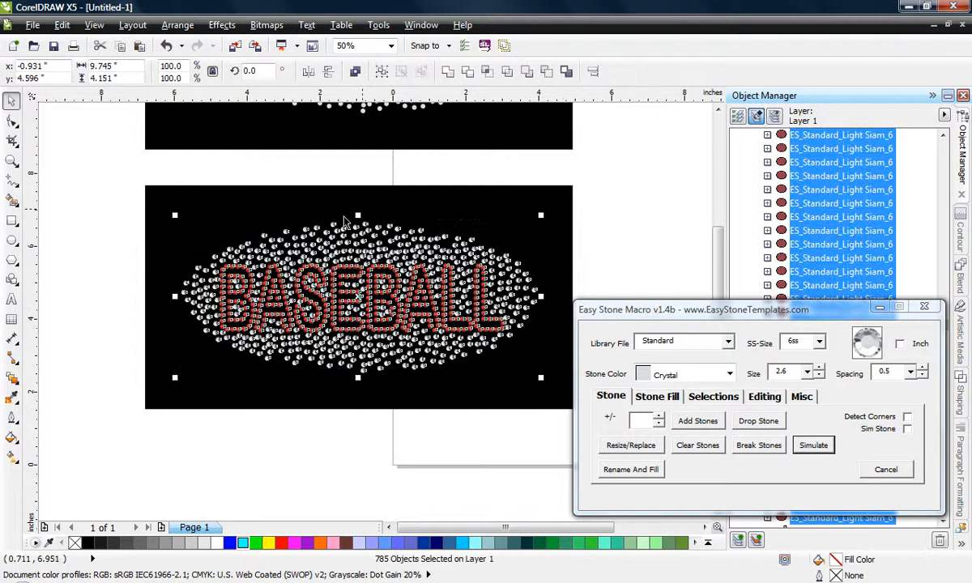
click(134, 169)
drag(122, 205, 568, 399)
click(801, 396)
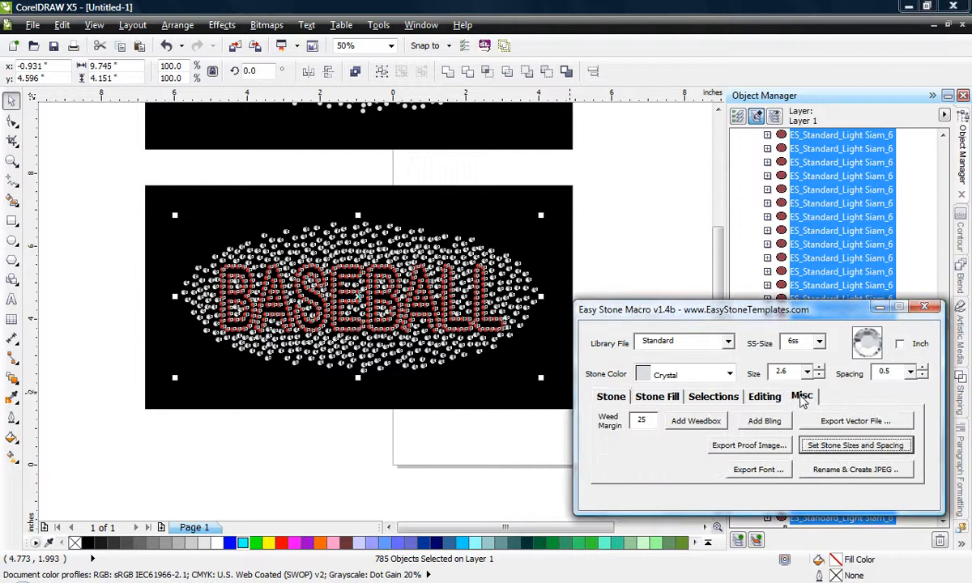
click(752, 429)
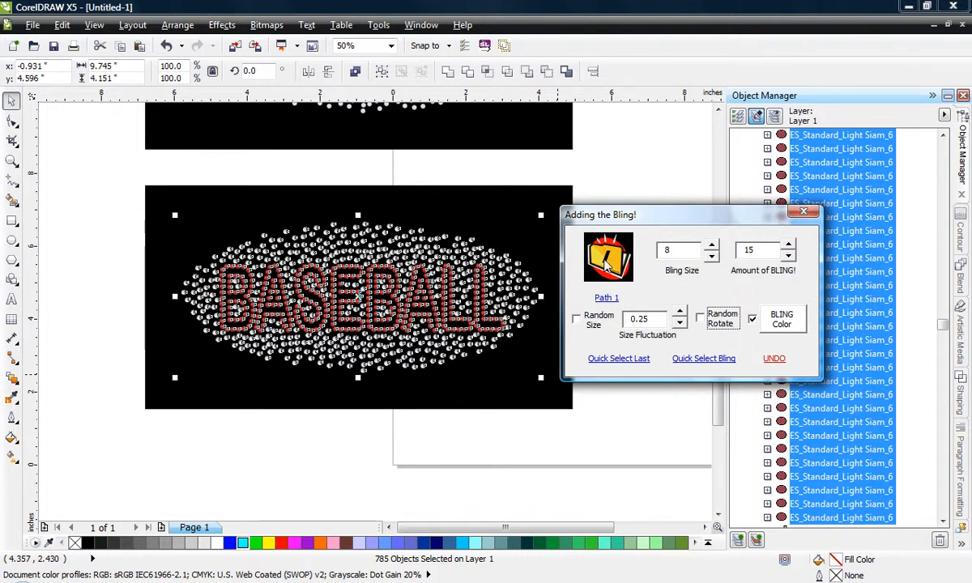
click(606, 271)
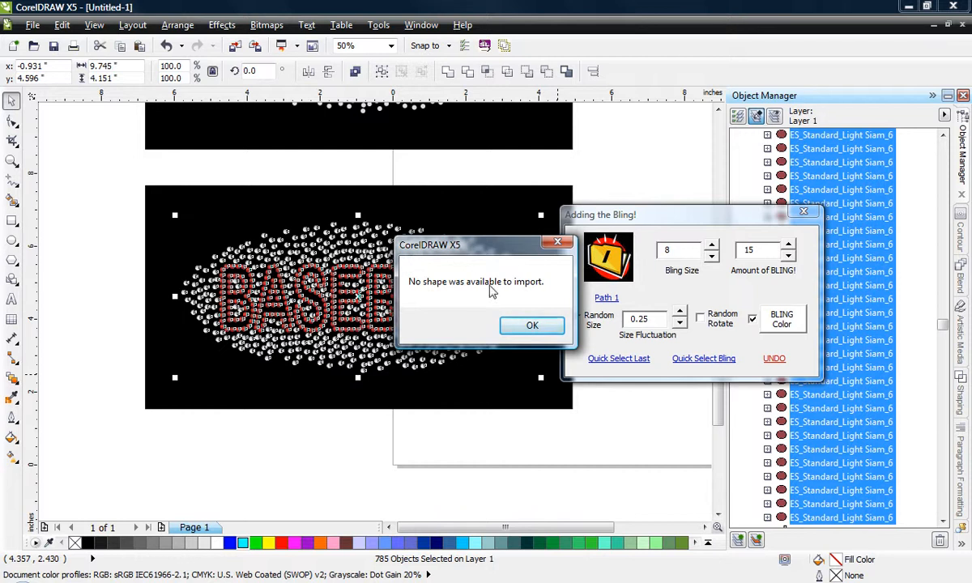
click(530, 326)
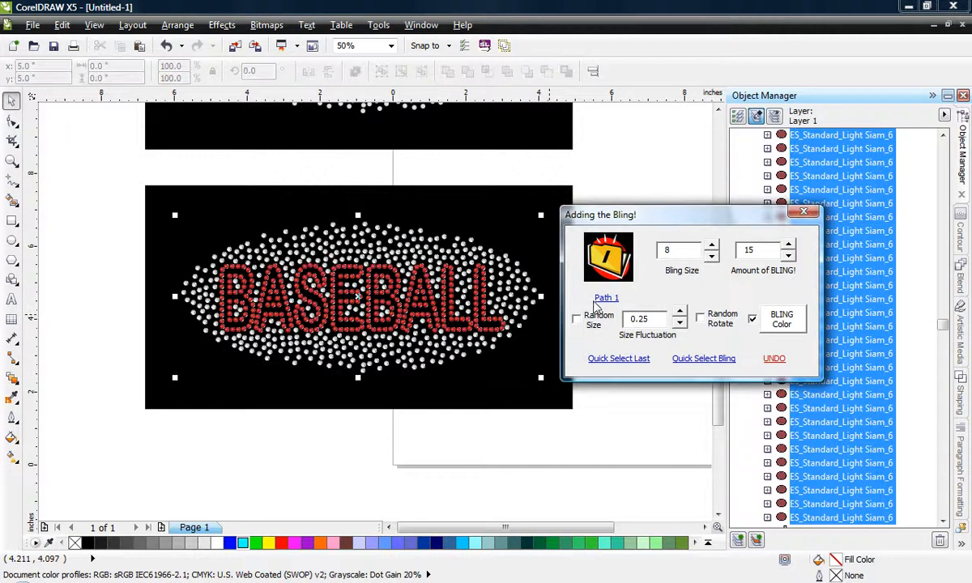
Set the bling shape file to star1.cdr from the Bling Objects folder of Easy Stone Macro in Program Files
click(606, 298)
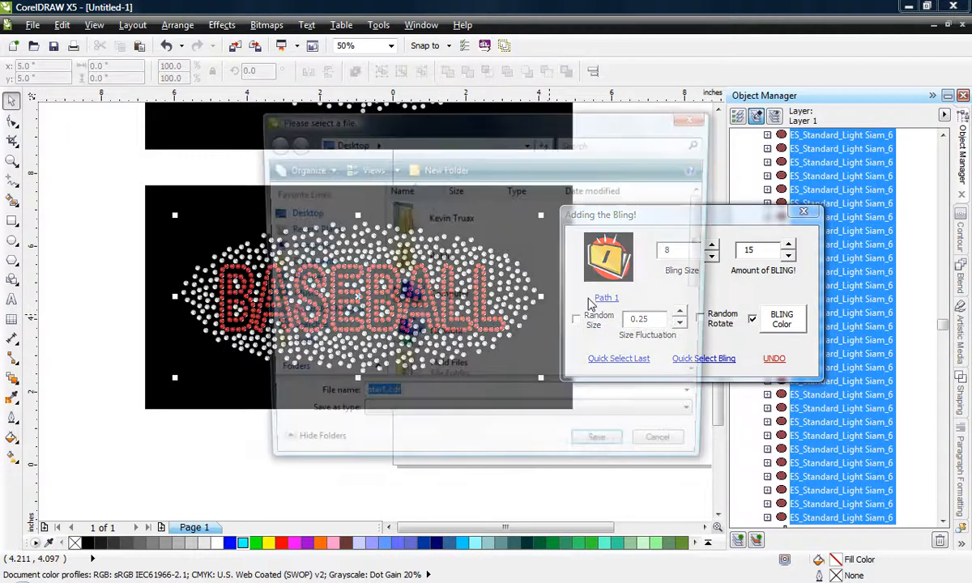
double_click(437, 297)
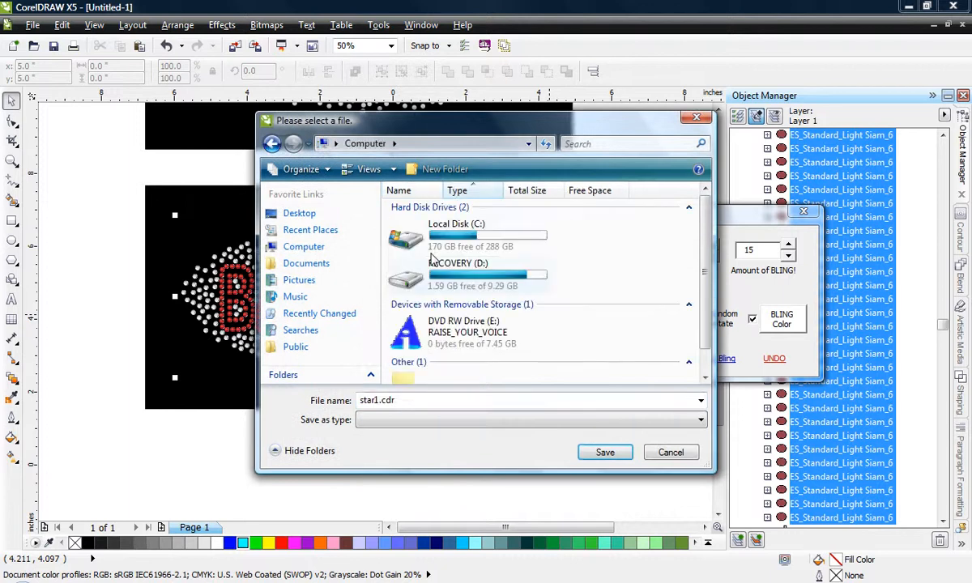
double_click(446, 230)
double_click(433, 267)
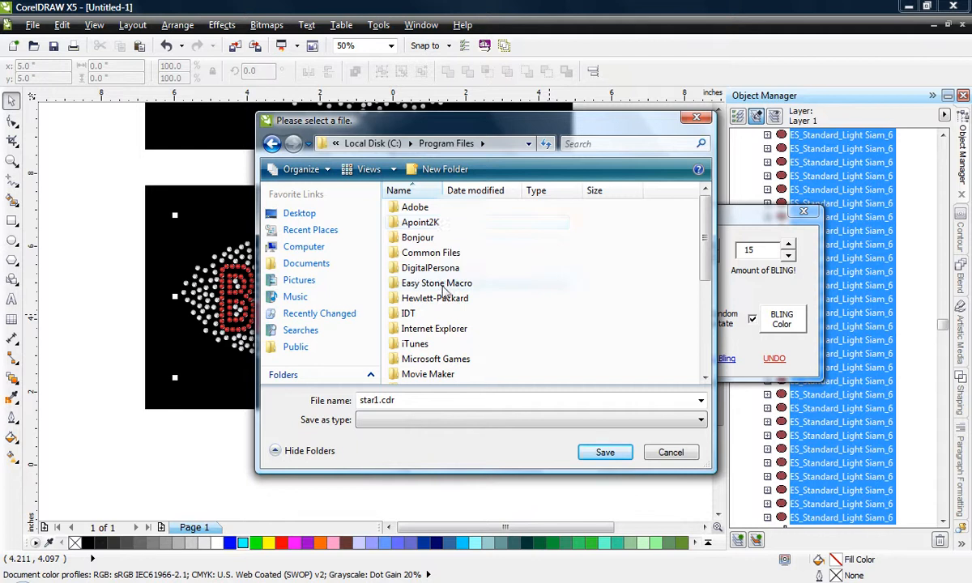
double_click(415, 280)
double_click(428, 209)
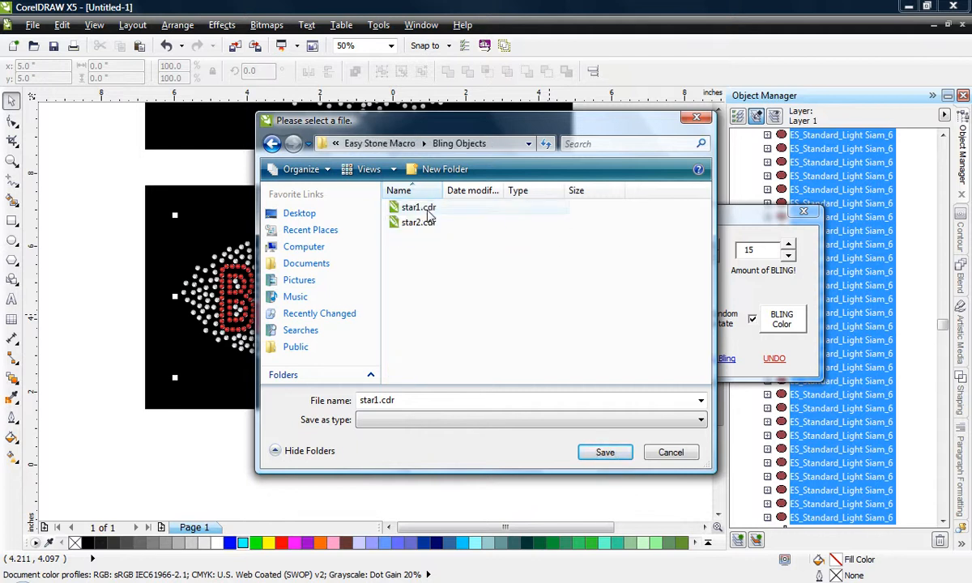
click(604, 453)
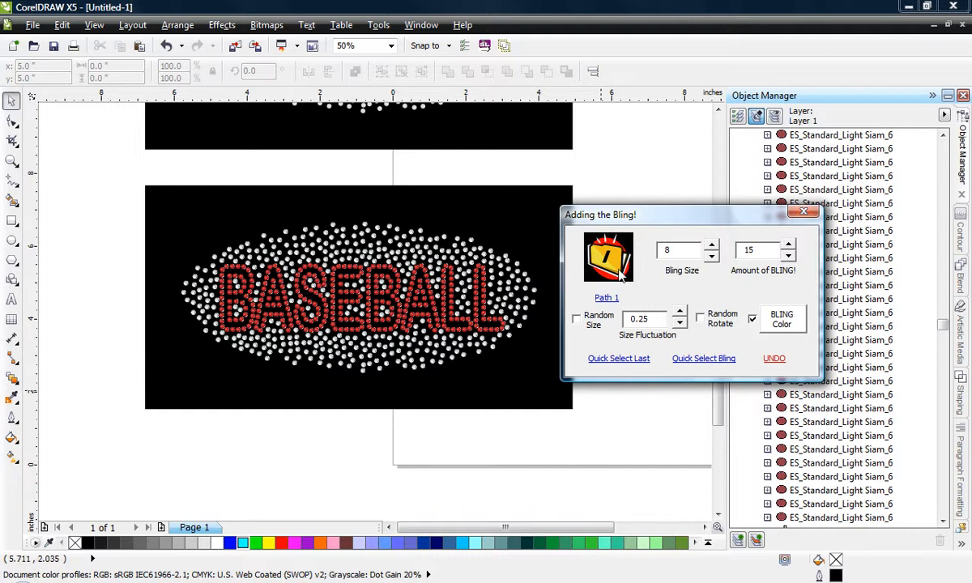
Select all simulated stones of the lower design and add star bling with size 10 and amount 15
click(97, 212)
drag(97, 183, 565, 371)
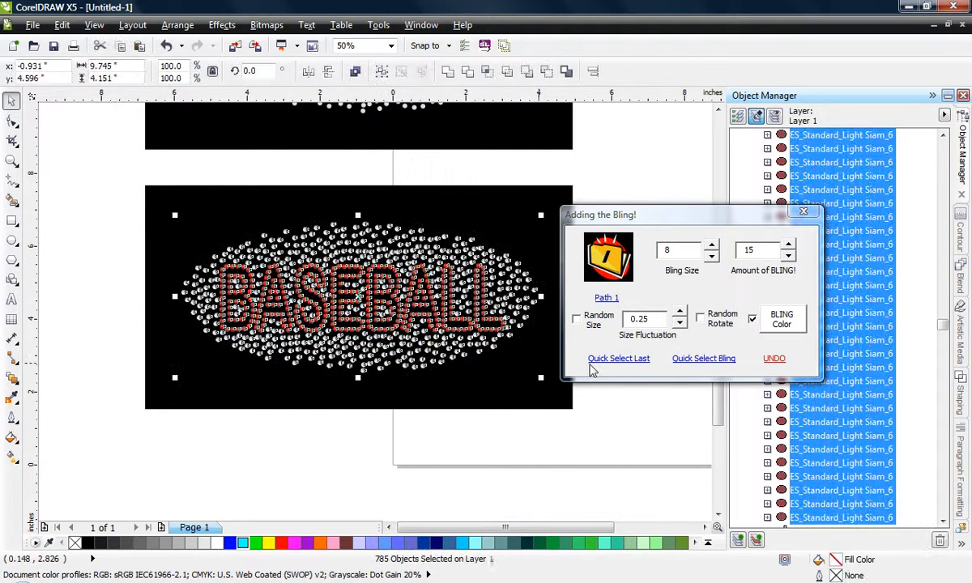
click(712, 246)
click(712, 245)
click(712, 246)
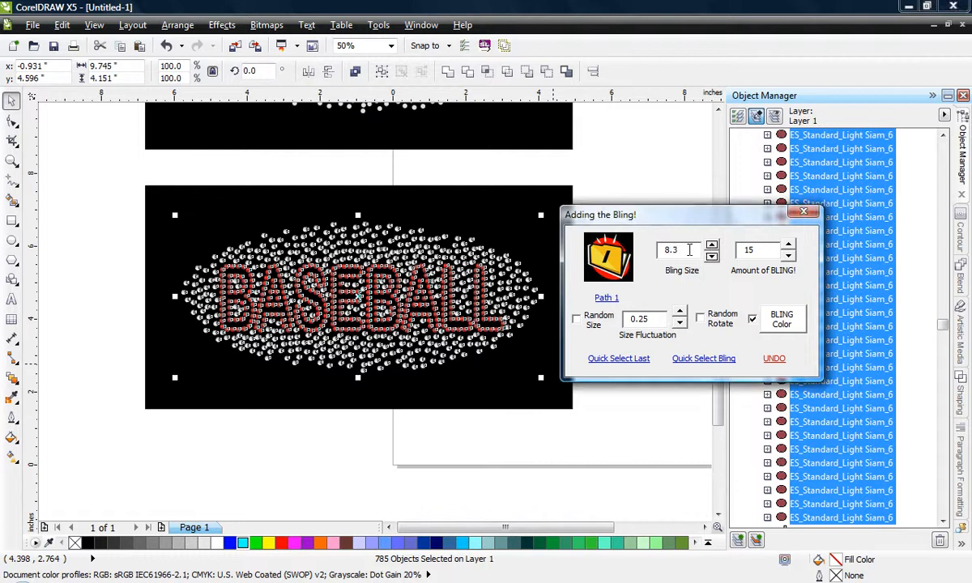
double_click(671, 250)
text(10)
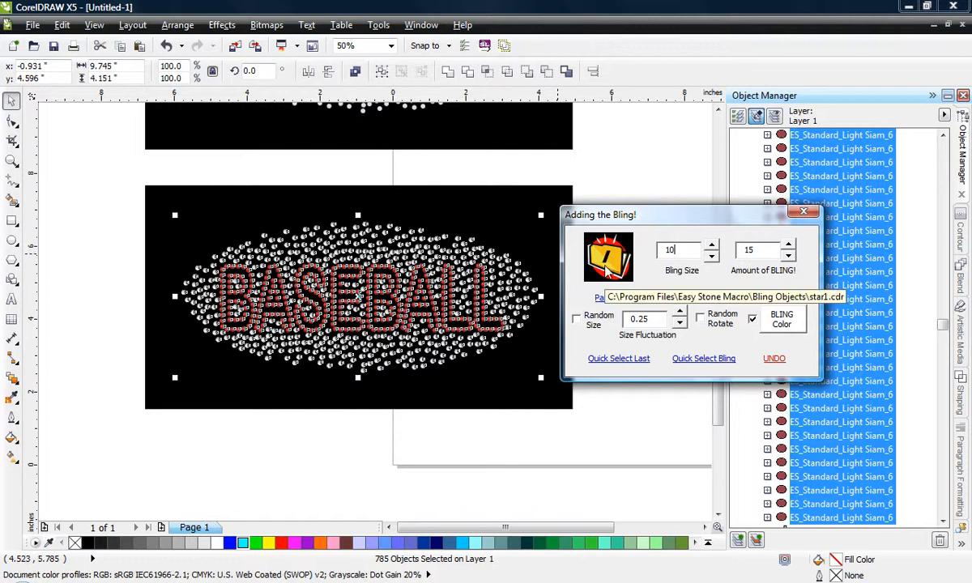
click(260, 499)
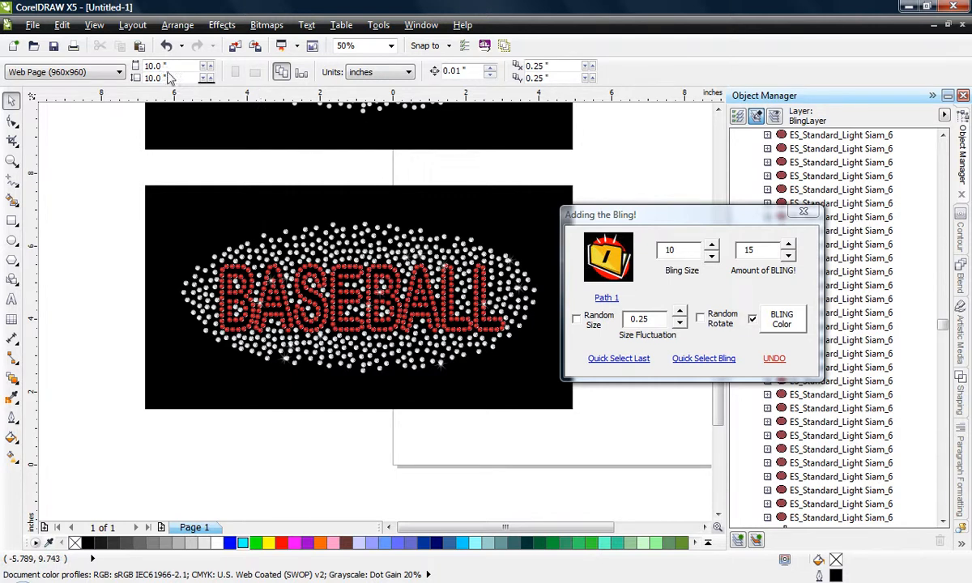
In Wireframe view, move clustered bling stars to emptier spots at the oval's upper left, left end, lower right, bottom centre and top centre
click(89, 25)
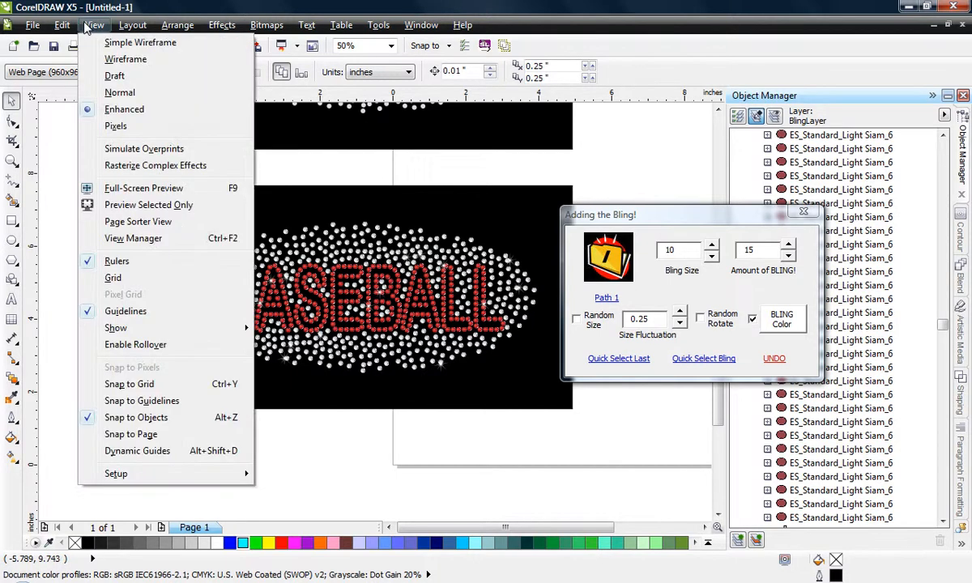
click(106, 60)
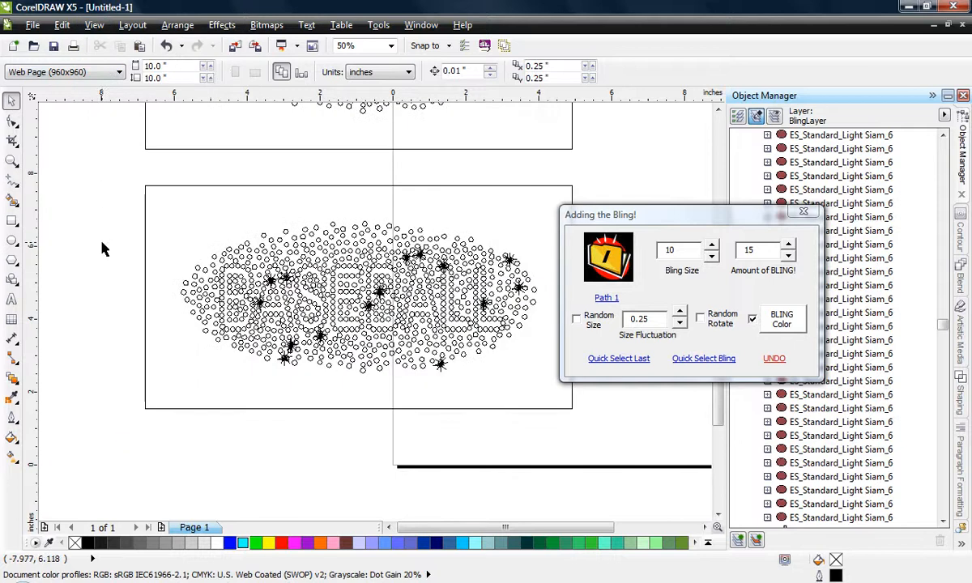
drag(372, 306, 193, 306)
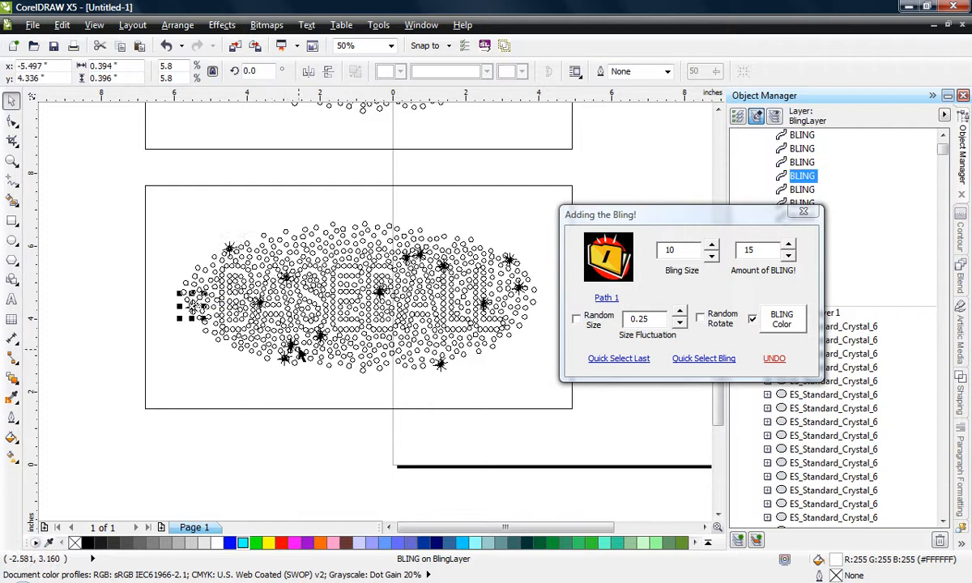
drag(293, 344, 451, 339)
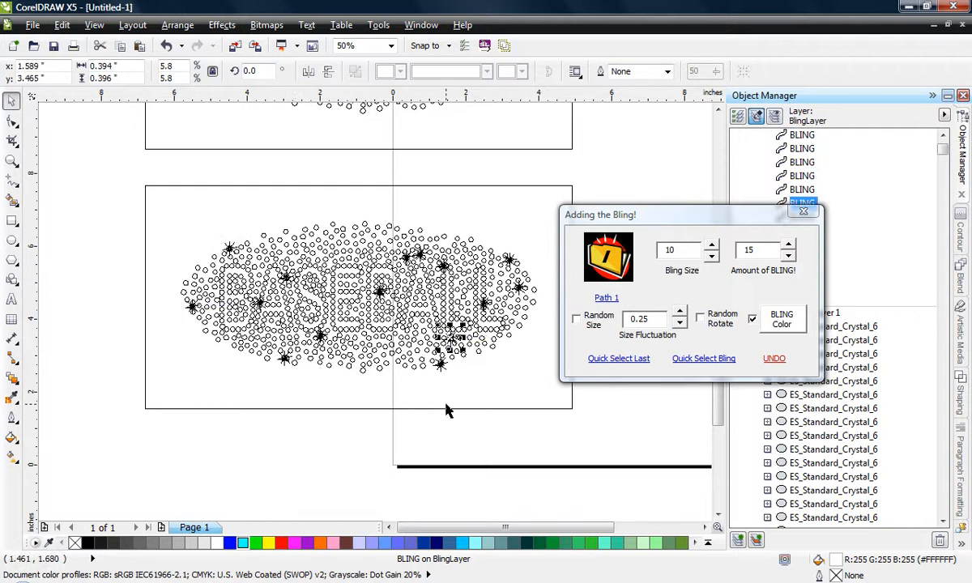
click(354, 427)
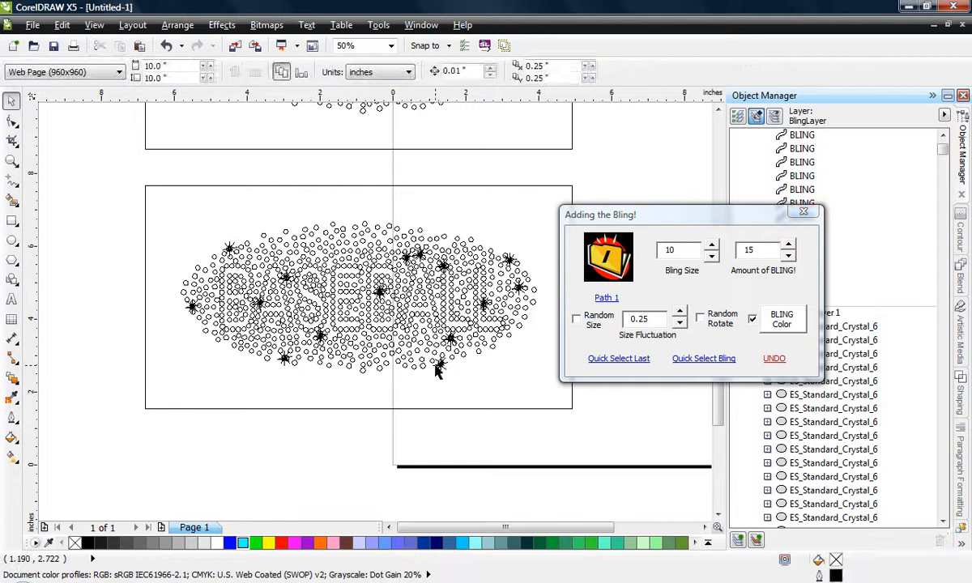
click(438, 367)
drag(368, 363, 342, 227)
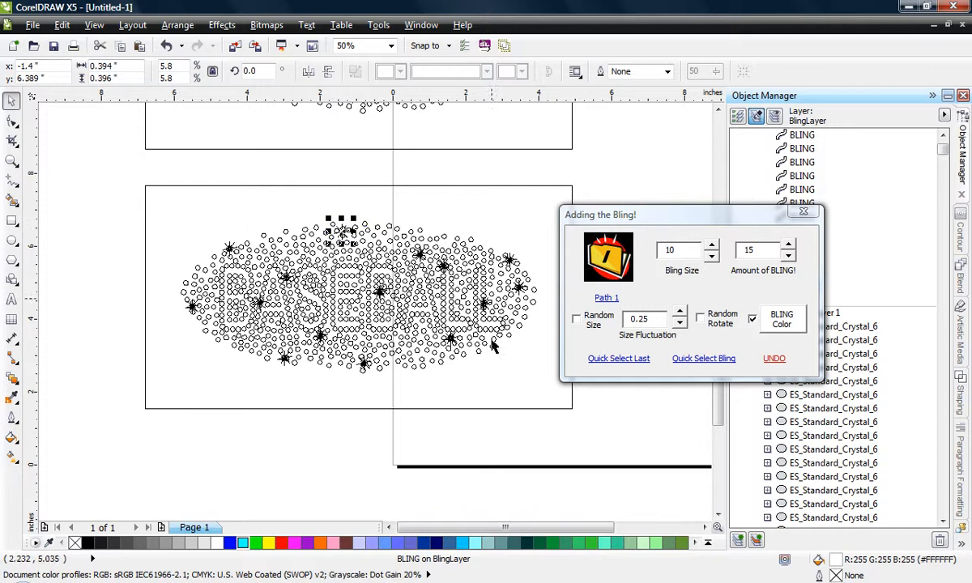
click(278, 443)
Return to the Enhanced view and inspect the redistributed bling on the stones up close
click(96, 25)
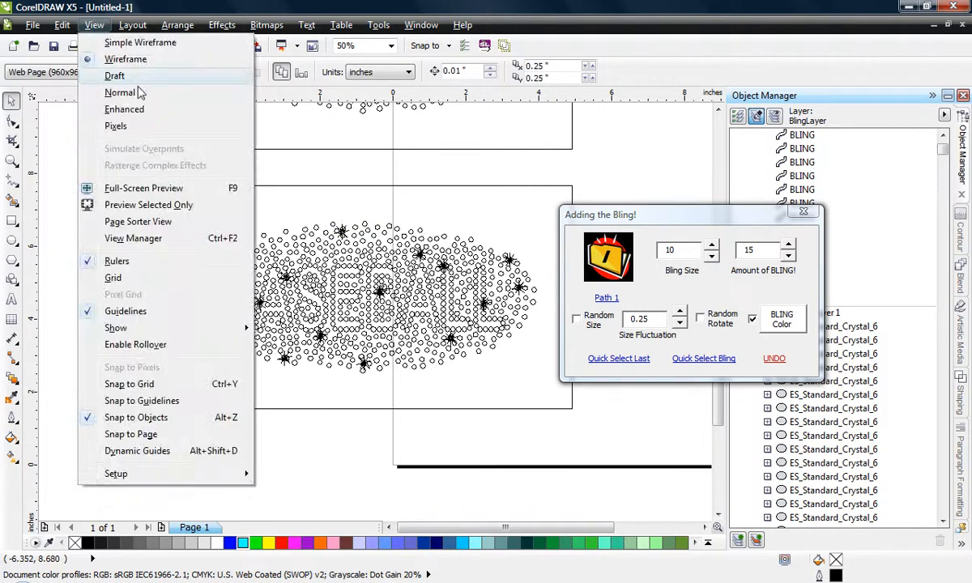
click(122, 108)
scroll(375, 306, up, 3)
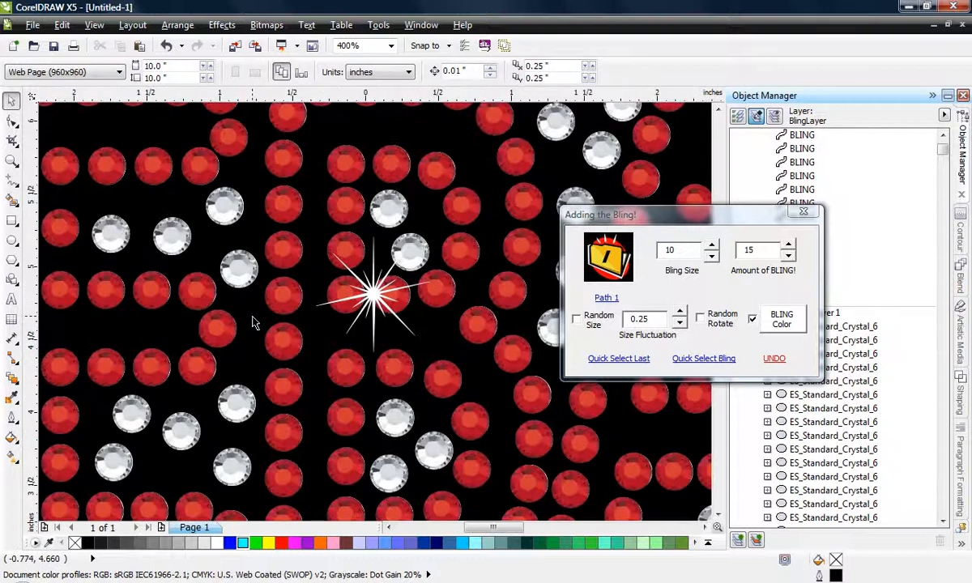
scroll(237, 295, down, 2)
scroll(476, 375, up, 1)
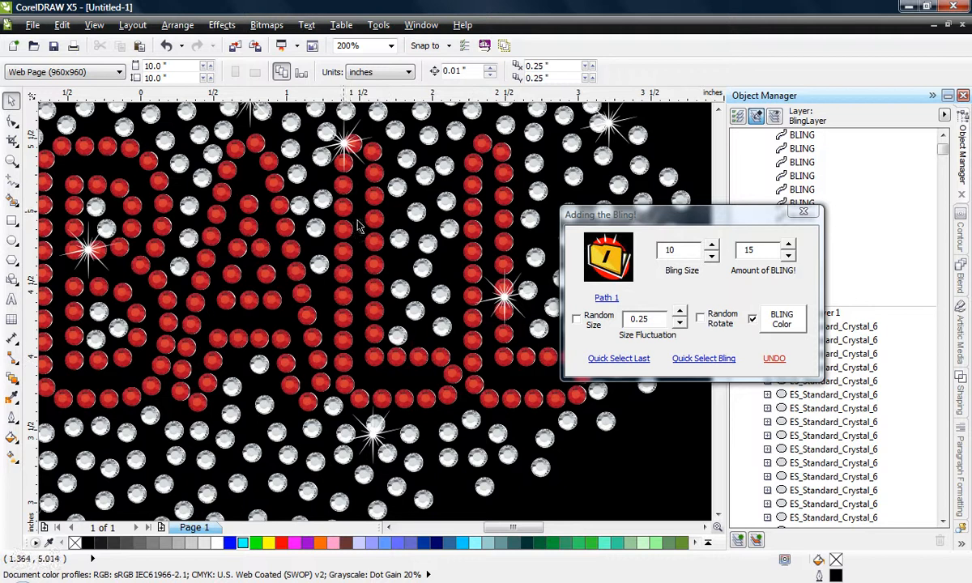
scroll(366, 232, down, 1)
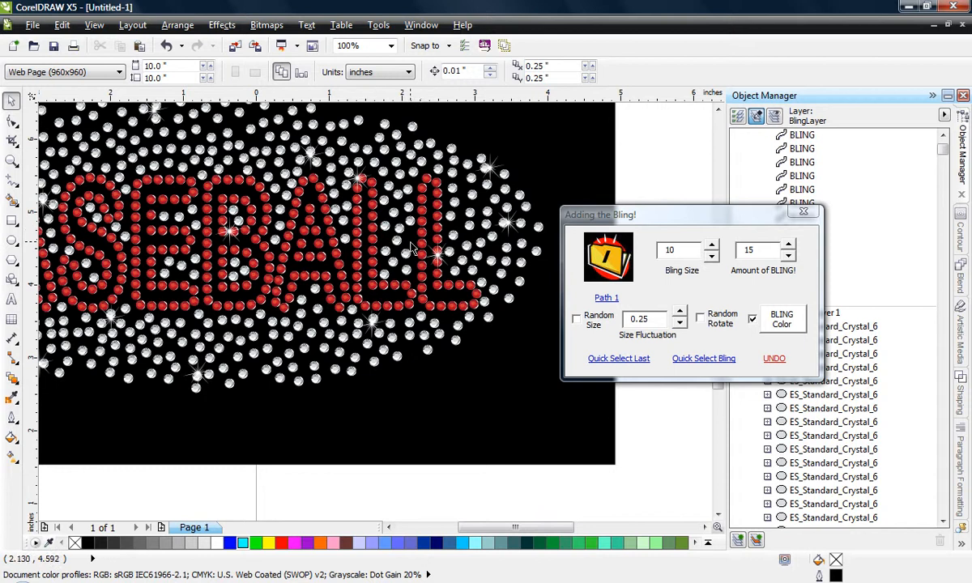
scroll(409, 243, up, 1)
drag(728, 224, 855, 336)
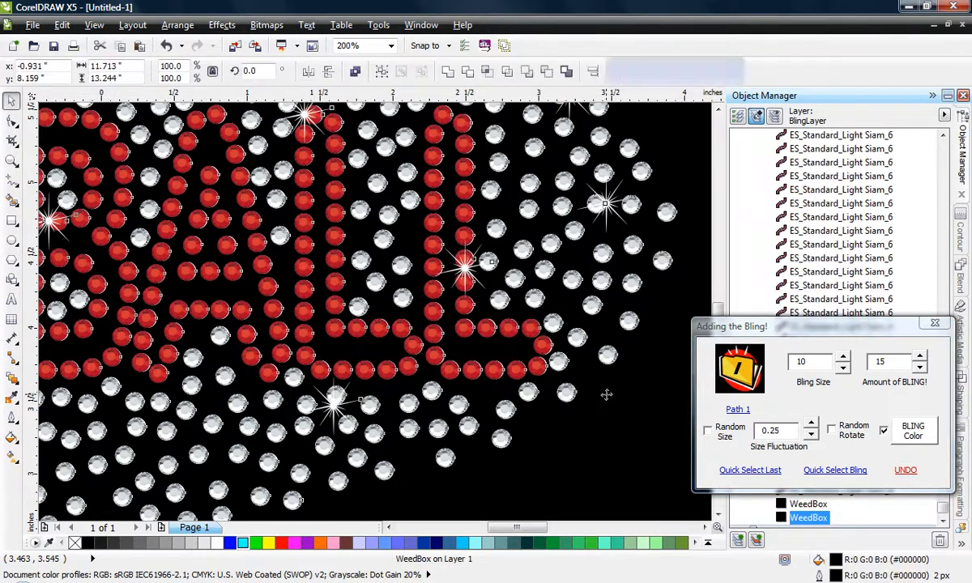
Select all bling shapes and convert them to a 300 dpi RGB Color (24-bit) bitmap with anti-aliasing and a transparent background
click(754, 470)
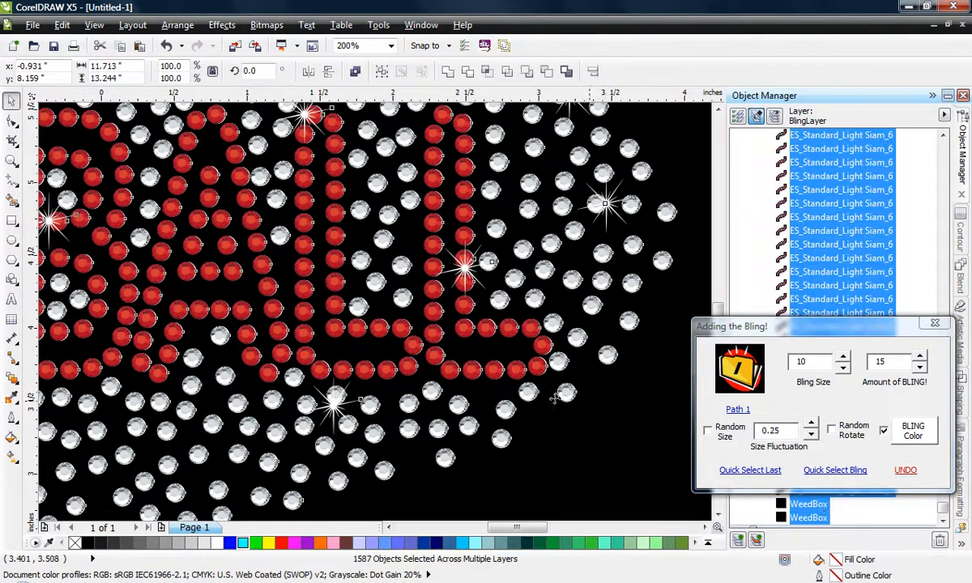
click(835, 471)
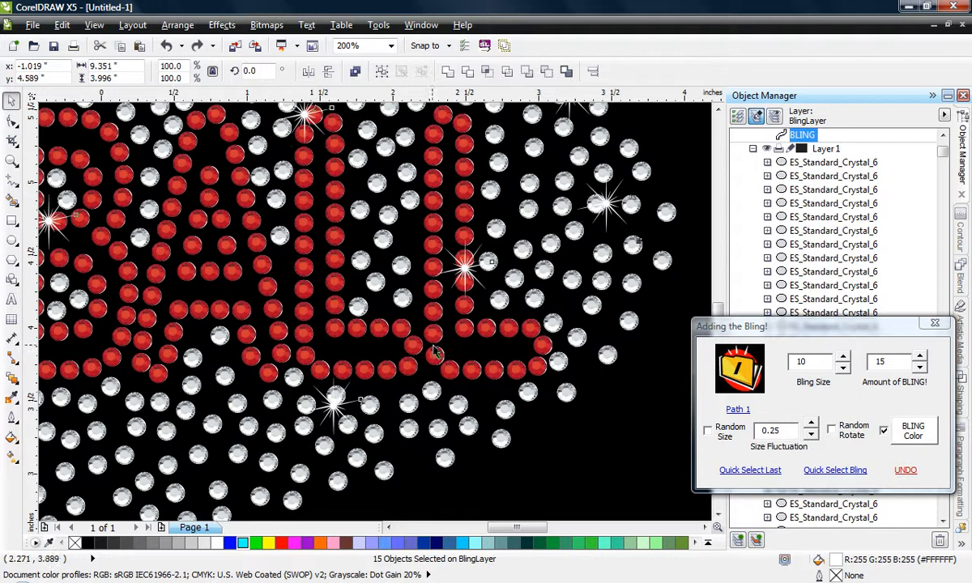
click(266, 25)
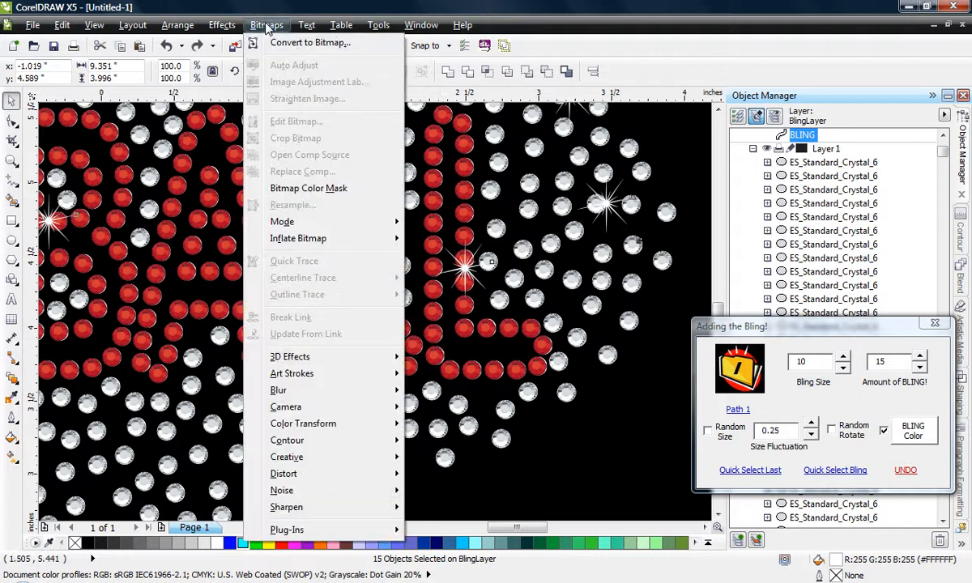
click(285, 42)
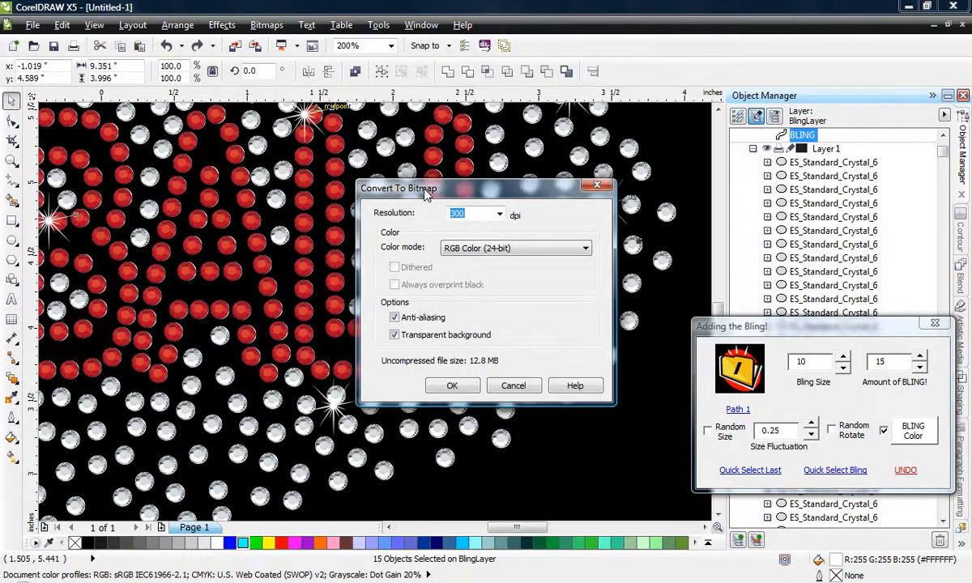
drag(427, 196, 584, 269)
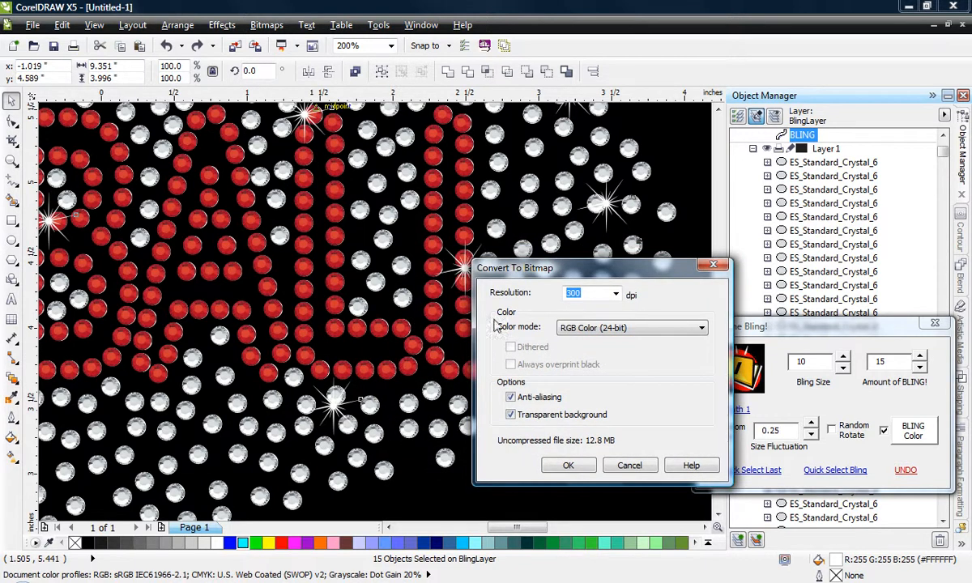
drag(496, 269, 541, 252)
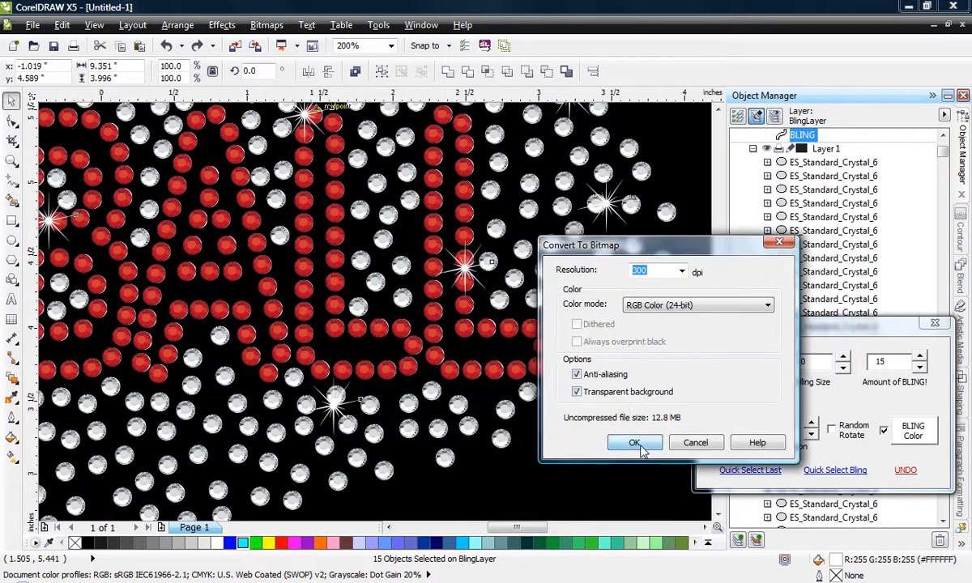
click(634, 383)
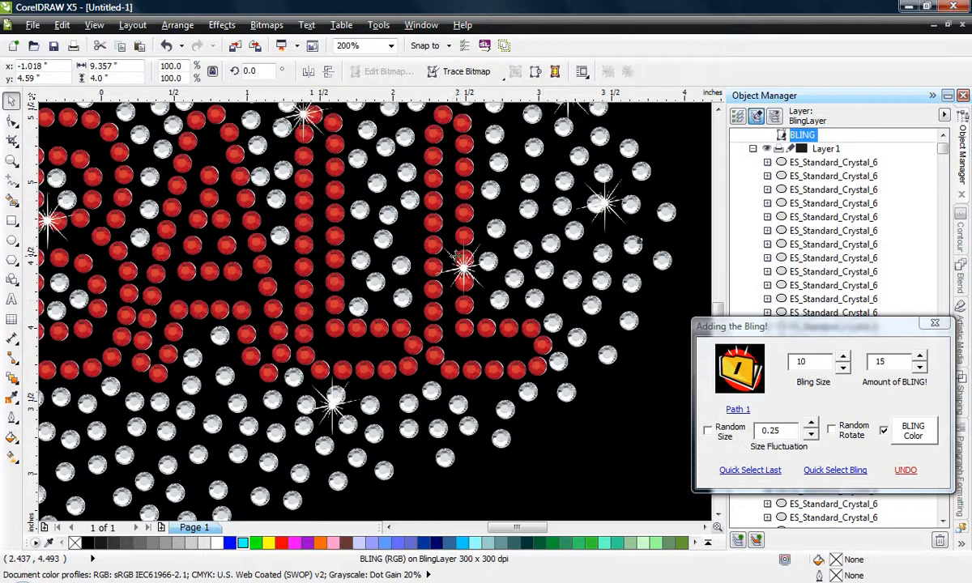
Start a Gaussian Blur on the bling bitmap and preview radii of 5.0, 2.1 and 1.2 pixels
click(267, 26)
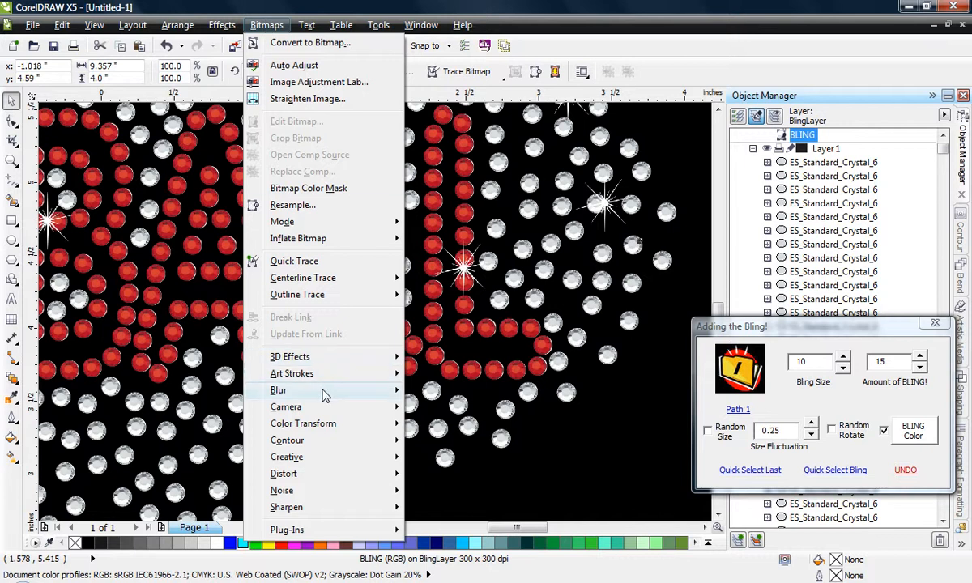
mouse_move(324, 397)
click(464, 416)
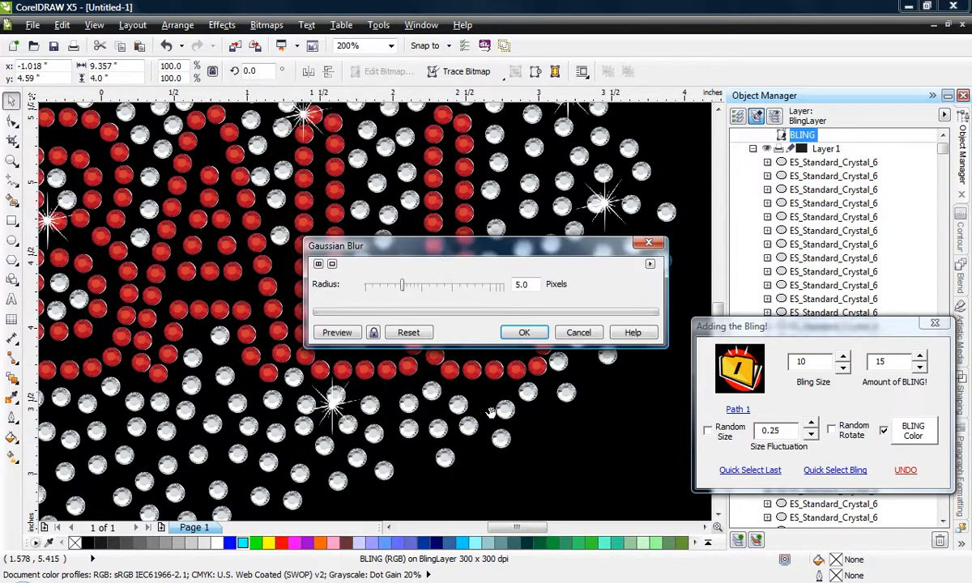
drag(445, 254, 700, 324)
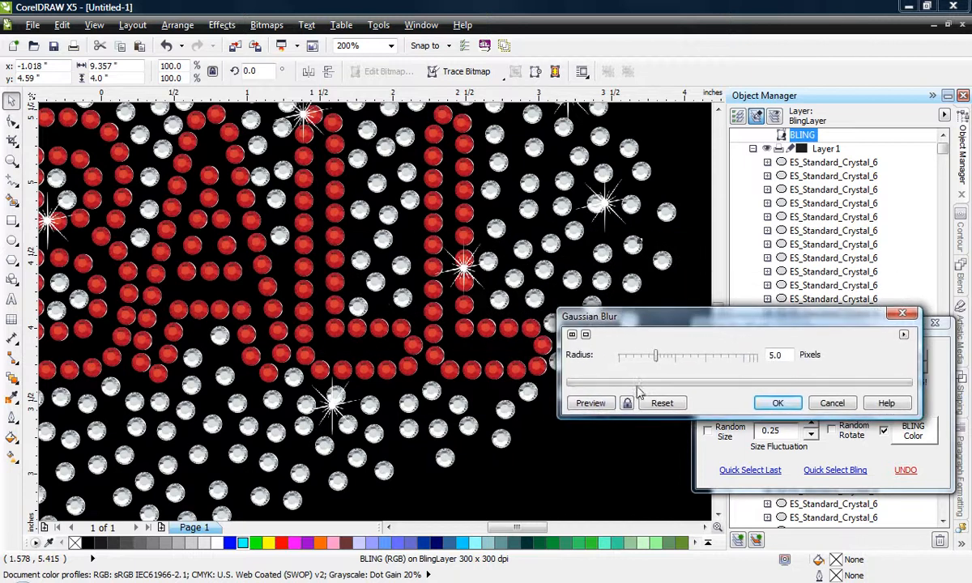
click(590, 402)
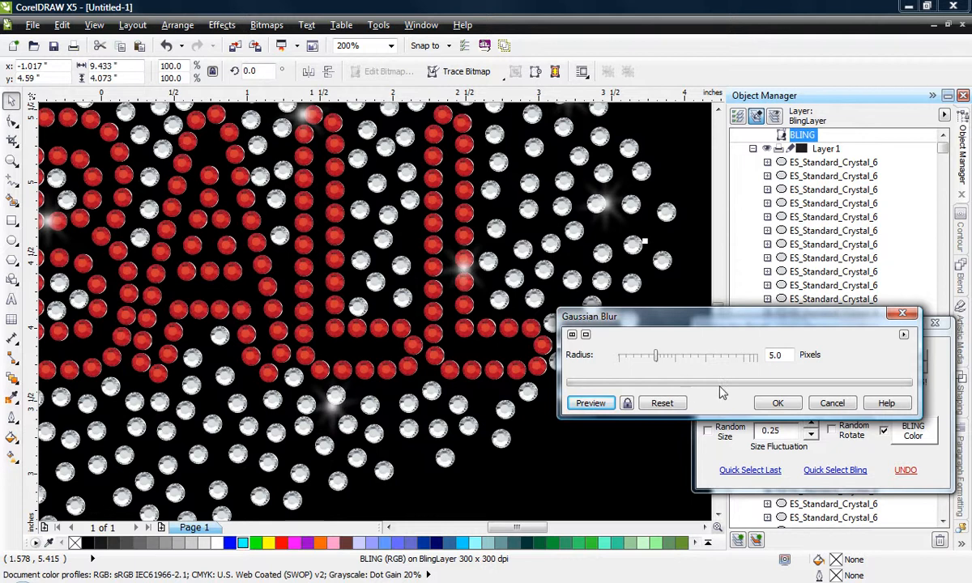
click(635, 359)
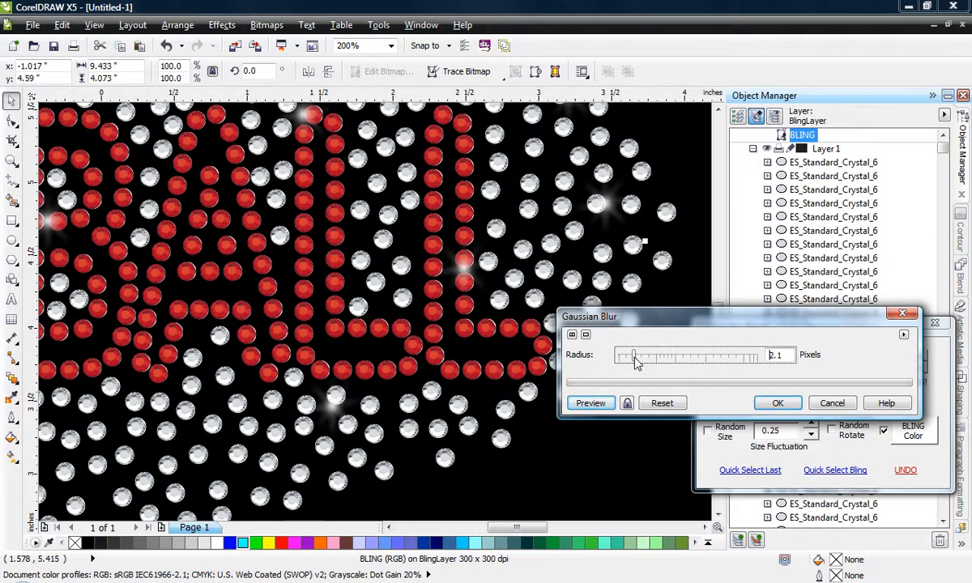
click(592, 404)
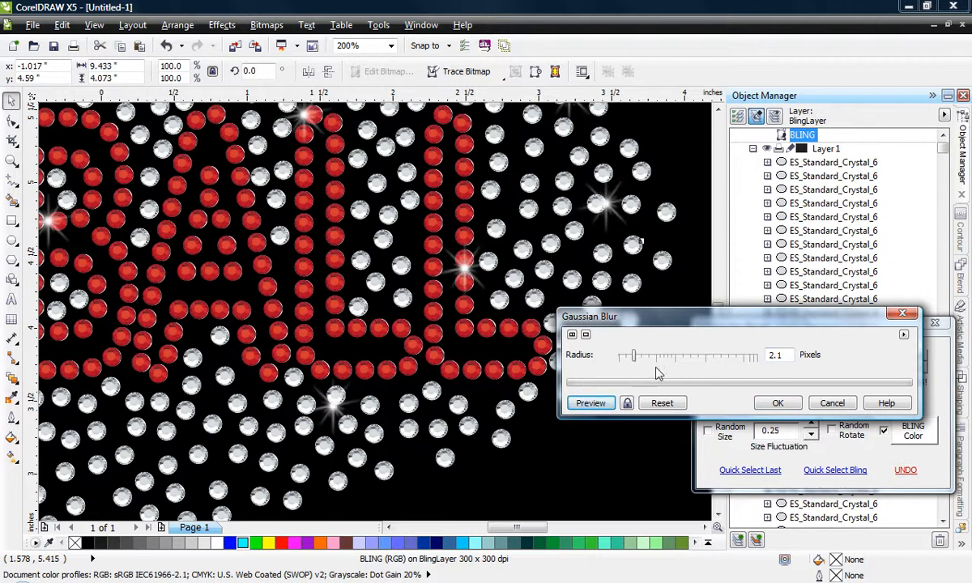
click(632, 365)
click(601, 409)
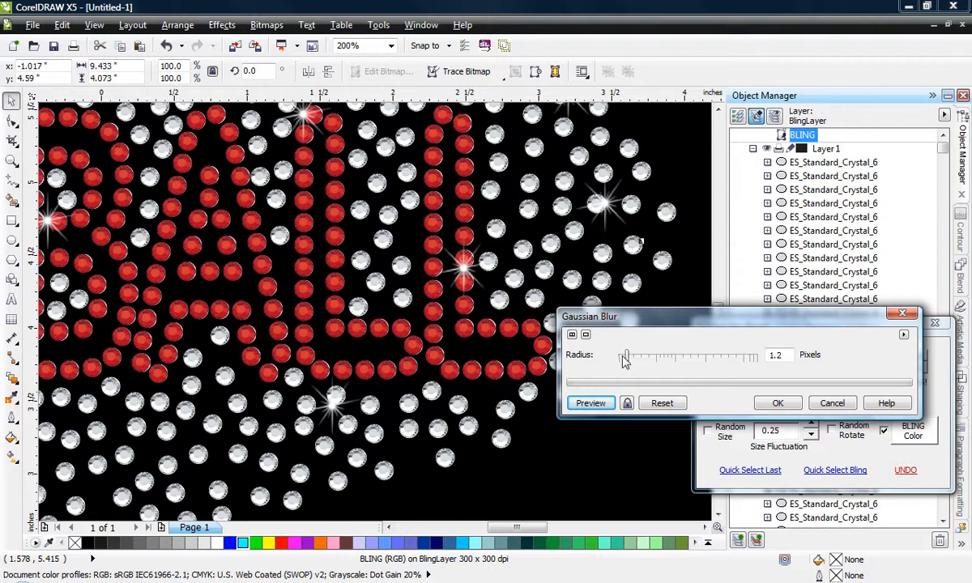
Apply the Gaussian Blur to the bling bitmap with a radius of 1.6 pixels, then deselect it and check the whole lower design
drag(786, 354, 759, 358)
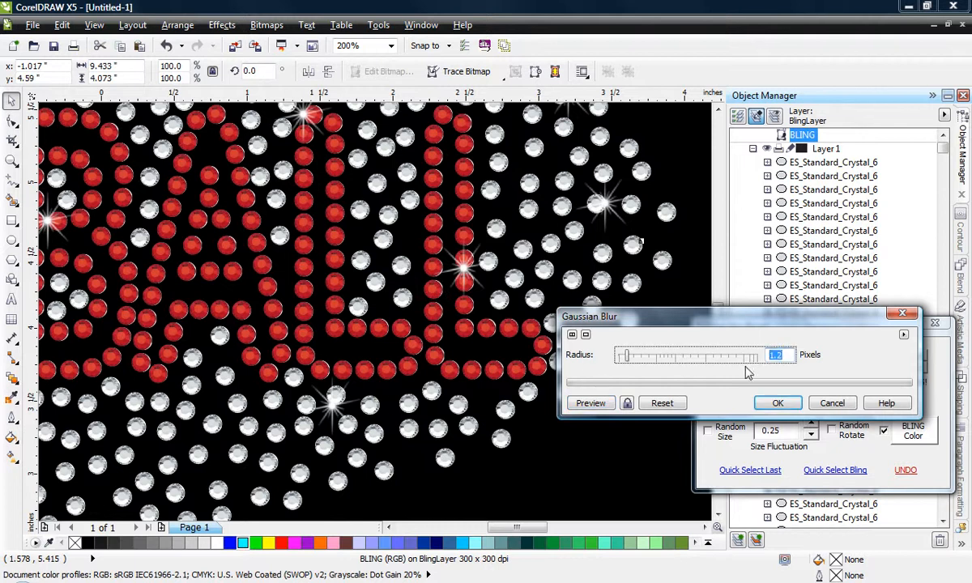
text(1.)
click(580, 410)
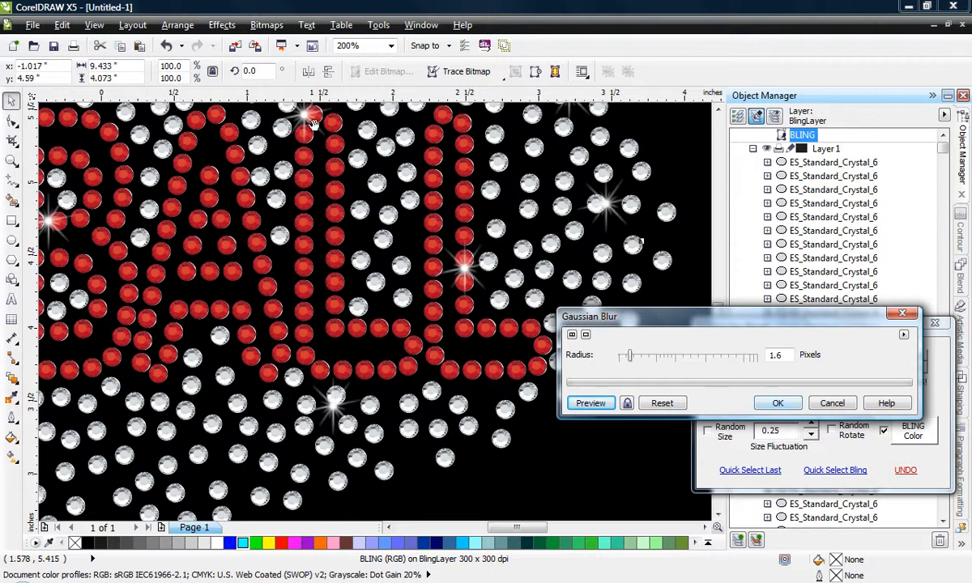
click(774, 405)
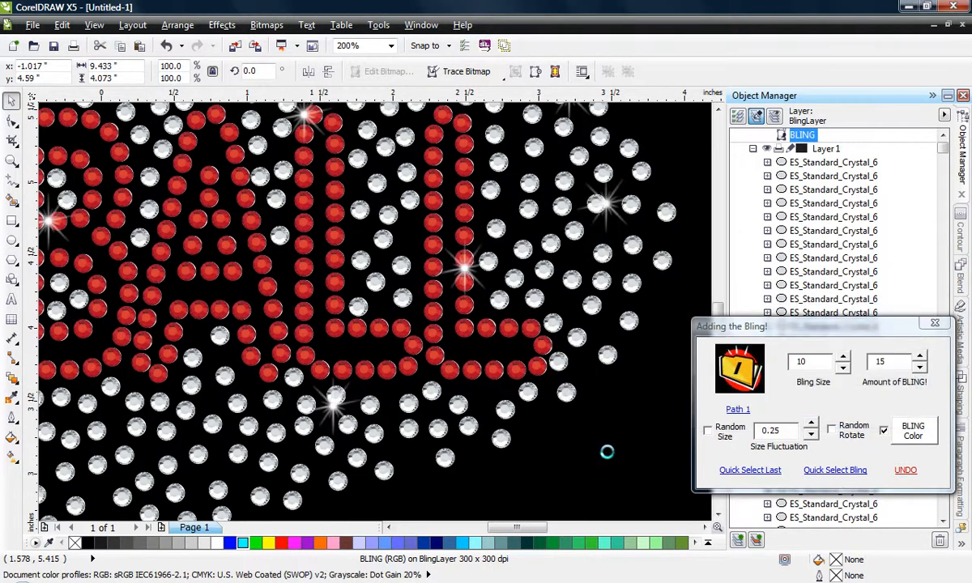
scroll(500, 337, down, 2)
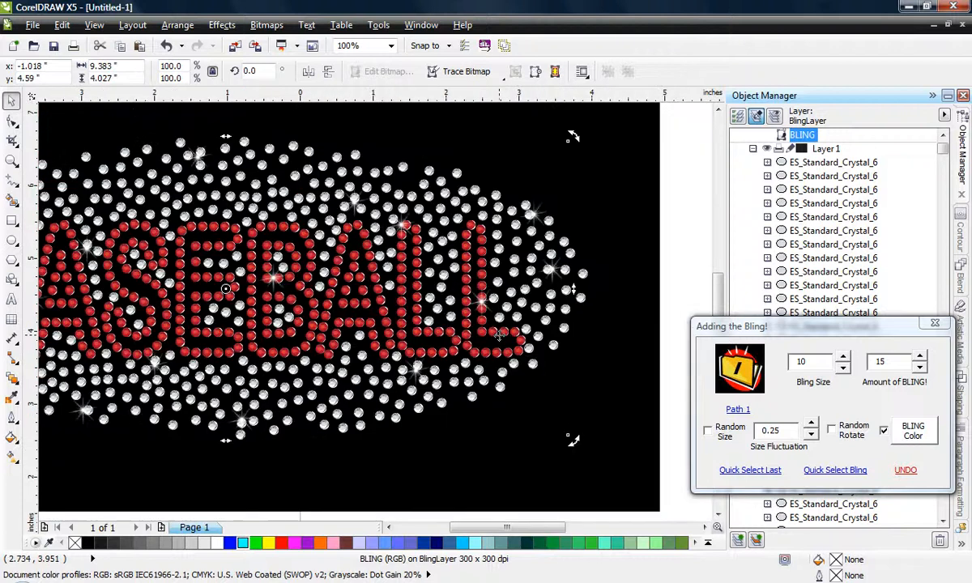
scroll(497, 337, down, 2)
key(Escape)
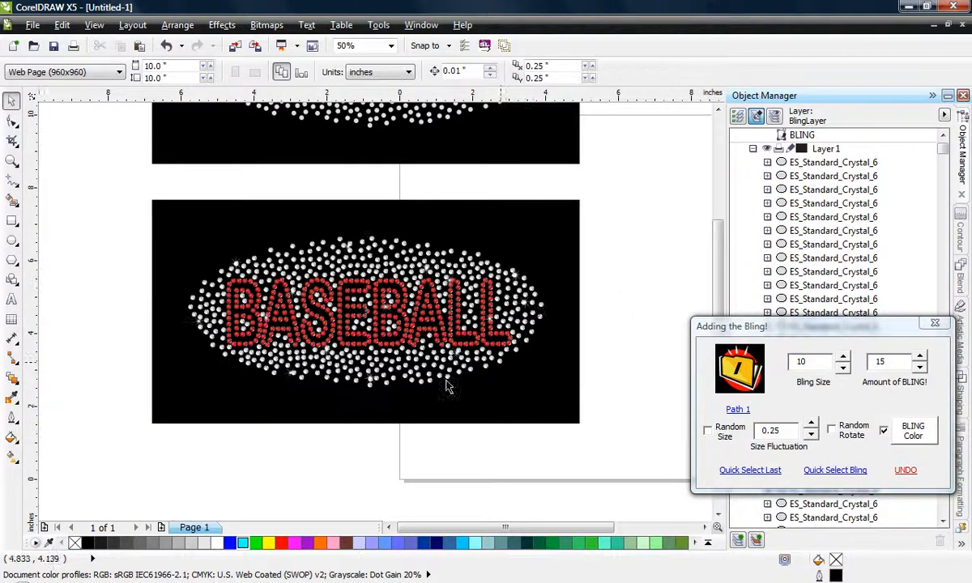
scroll(343, 348, up, 2)
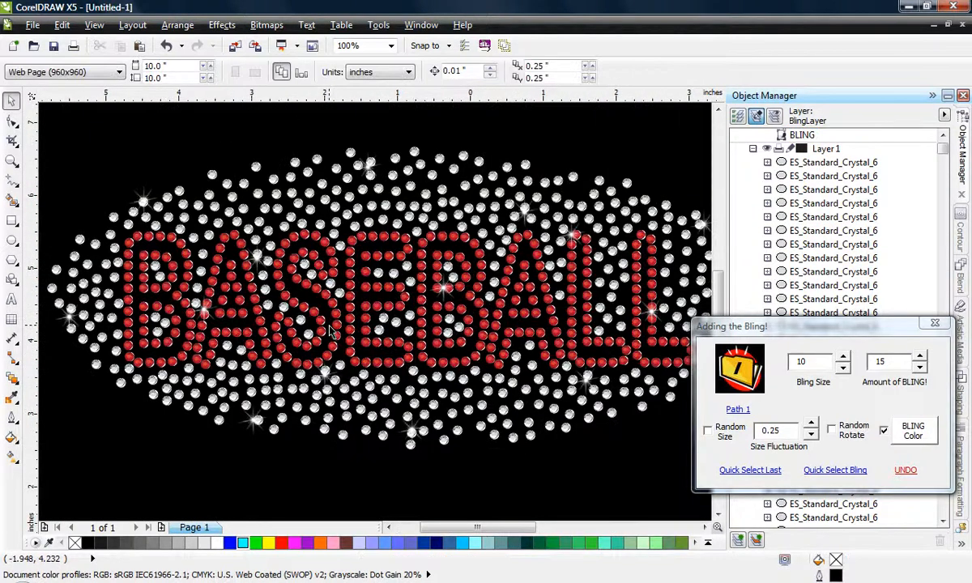
Duplicate the complete upper flat-stone design, including its black weedbox, beside the original with a small gap between them
scroll(331, 332, down, 2)
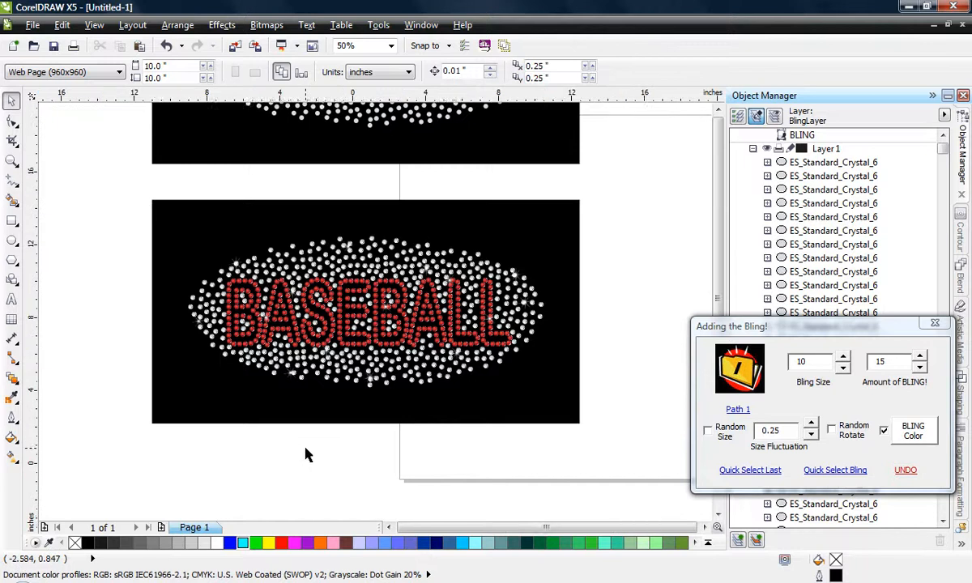
scroll(306, 453, down, 2)
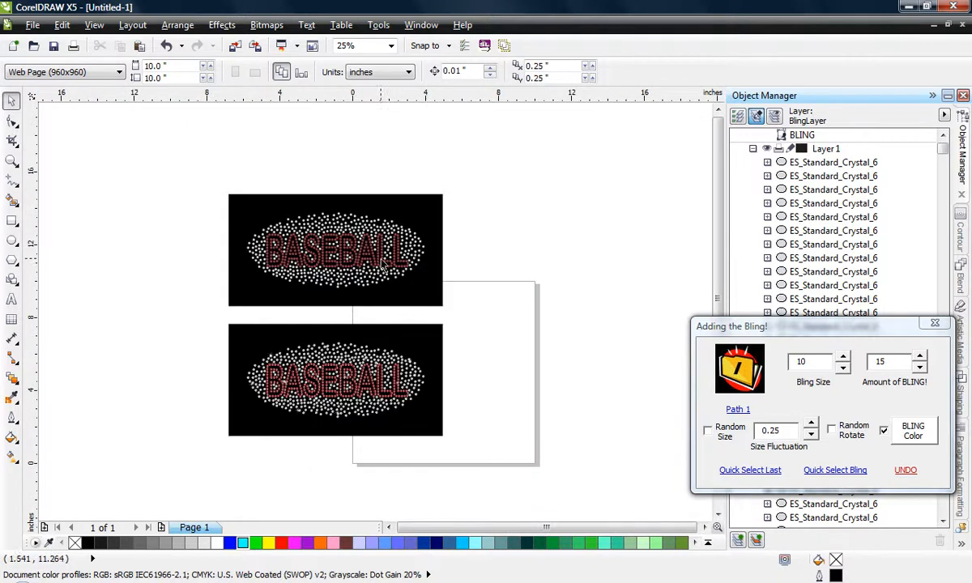
scroll(383, 265, up, 1)
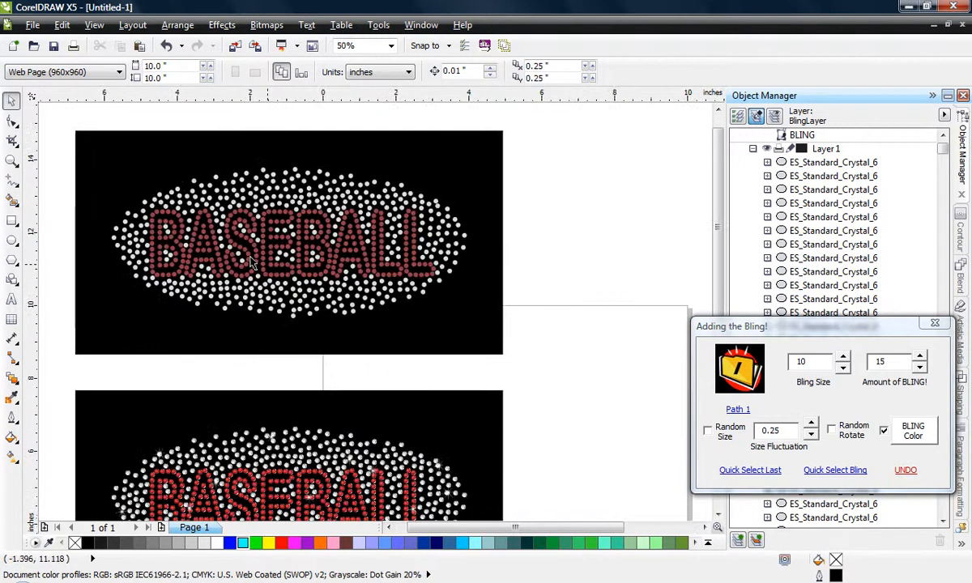
scroll(172, 236, down, 1)
drag(106, 170, 350, 305)
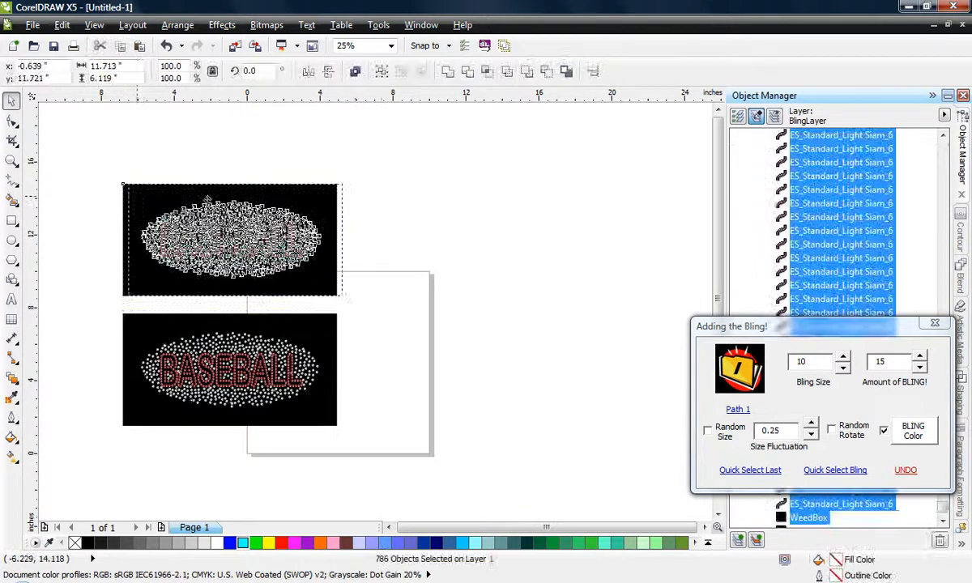
drag(126, 201, 361, 197)
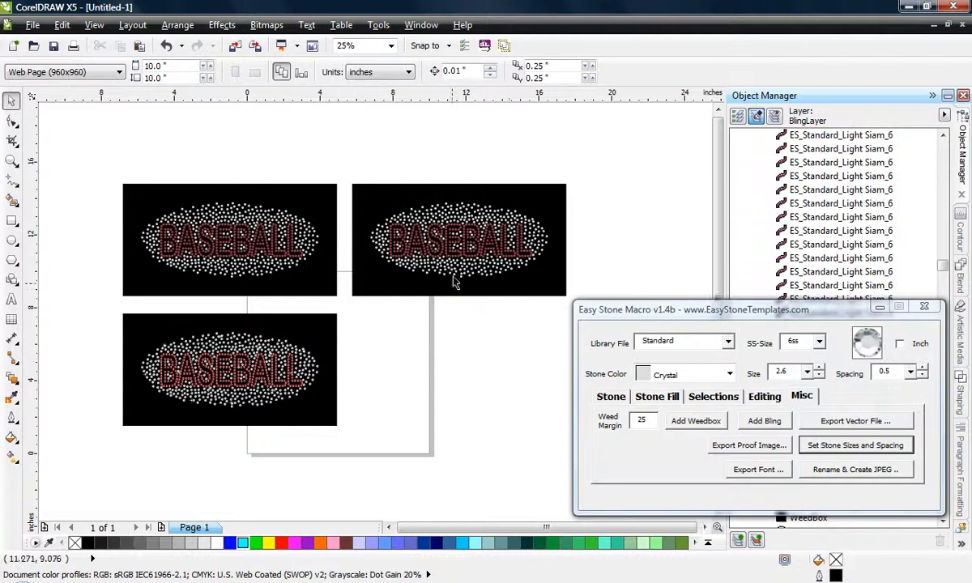
In the duplicated design, mark a Light Siam stone, select all stones with the same fill using the Easy Stone Macro, and delete them
scroll(450, 255, up, 4)
click(438, 251)
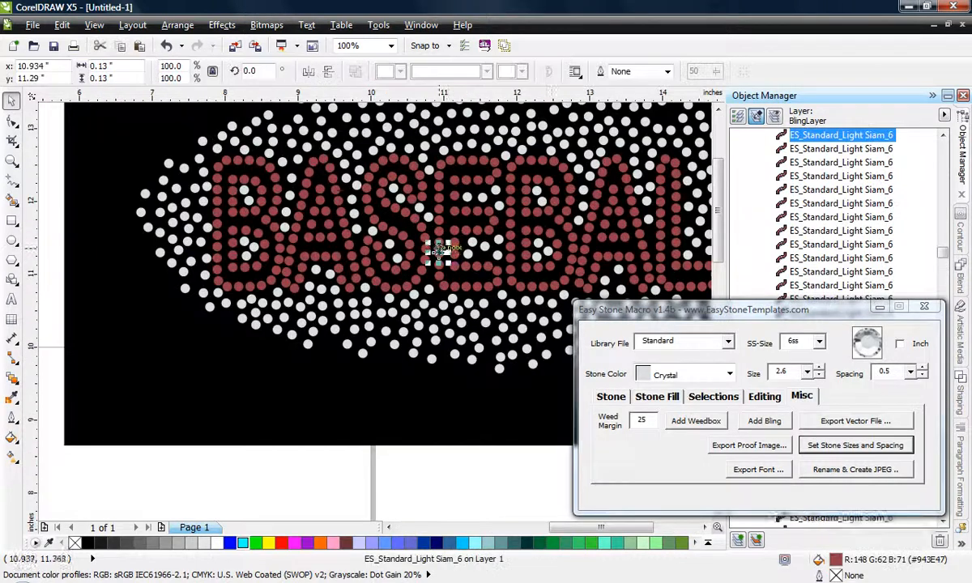
click(713, 396)
click(646, 422)
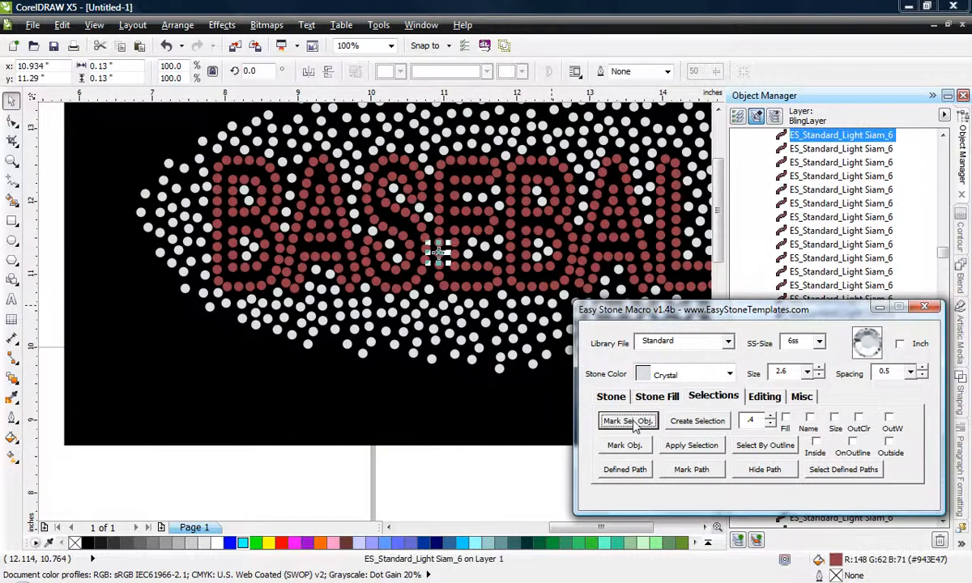
scroll(369, 392, down, 2)
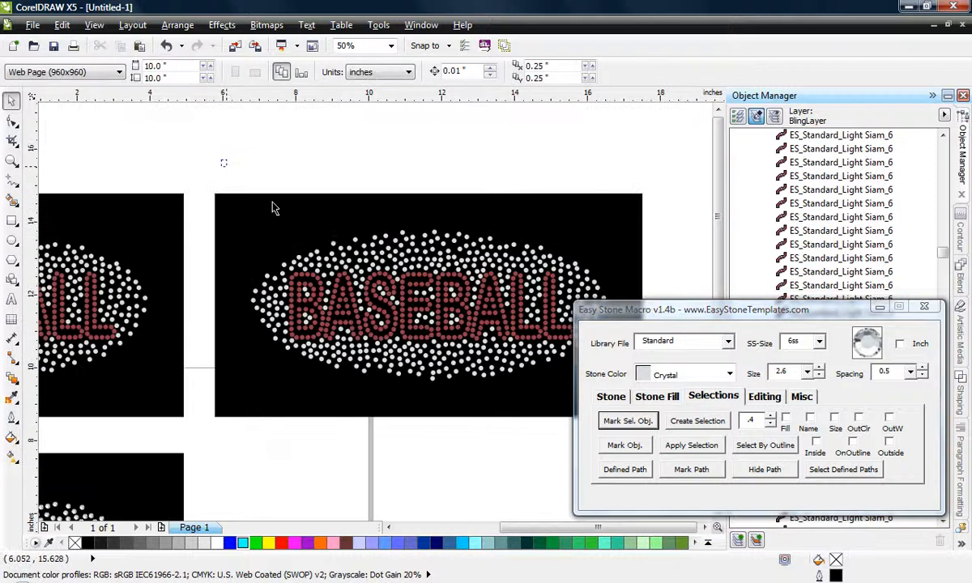
drag(207, 150, 577, 379)
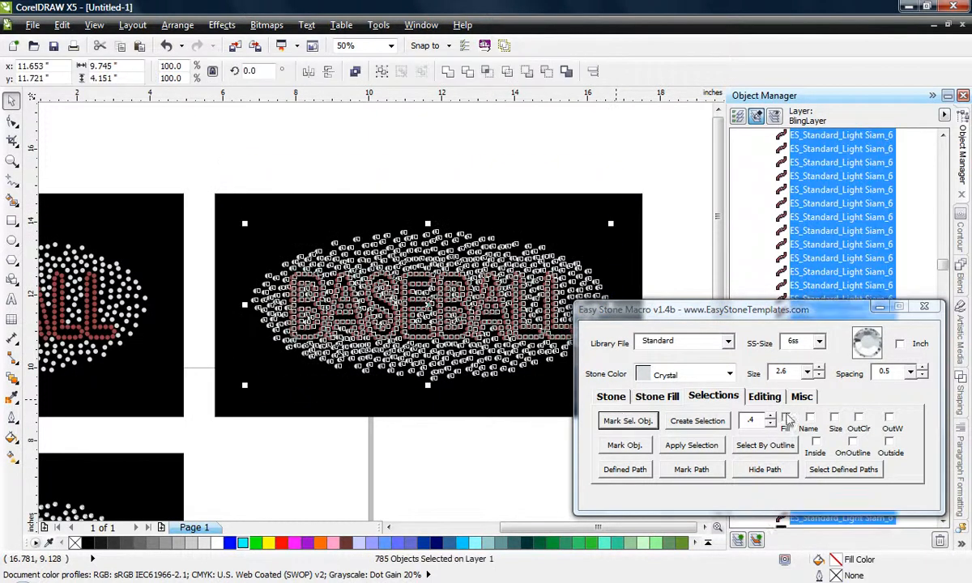
click(697, 421)
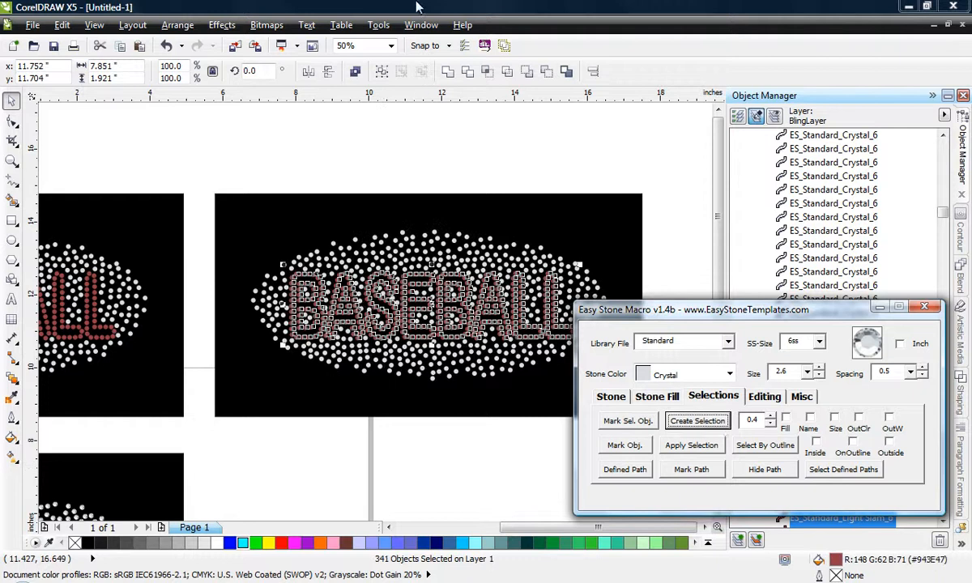
key(Delete)
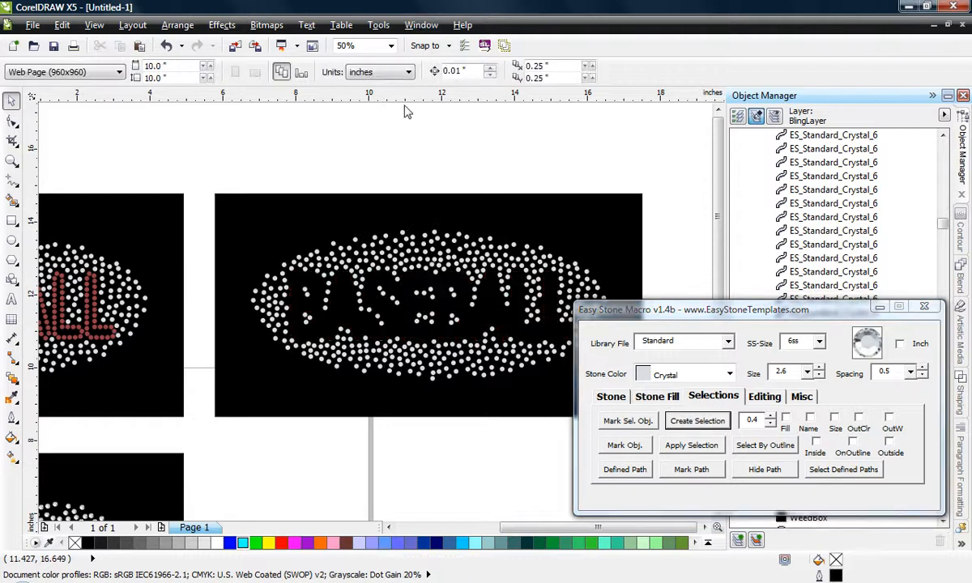
In the original upper design, mark a Crystal stone, select all stones matching its fill with the macro, and delete them
scroll(434, 446, down, 1)
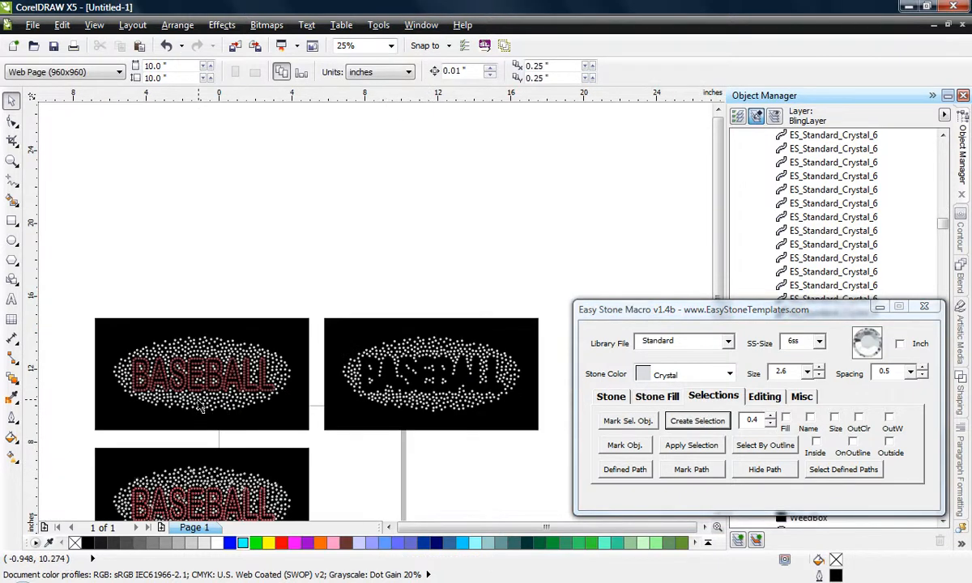
scroll(201, 408, up, 2)
click(266, 395)
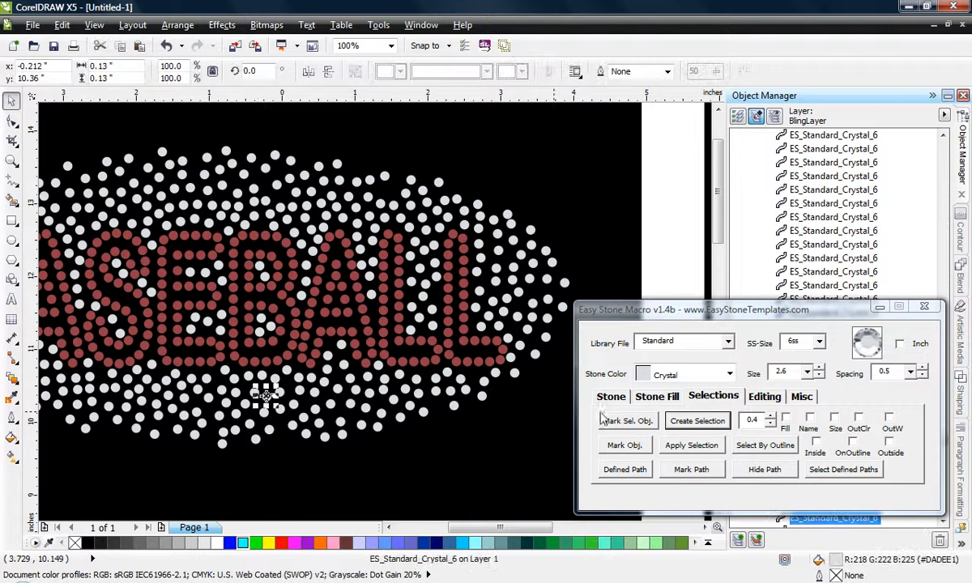
click(627, 421)
click(456, 458)
scroll(450, 450, down, 2)
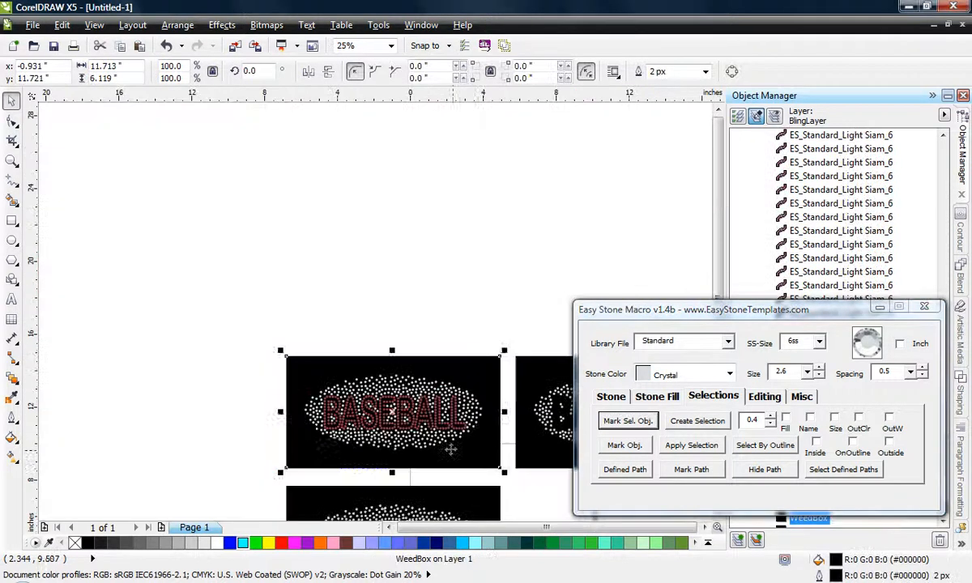
drag(235, 278, 492, 446)
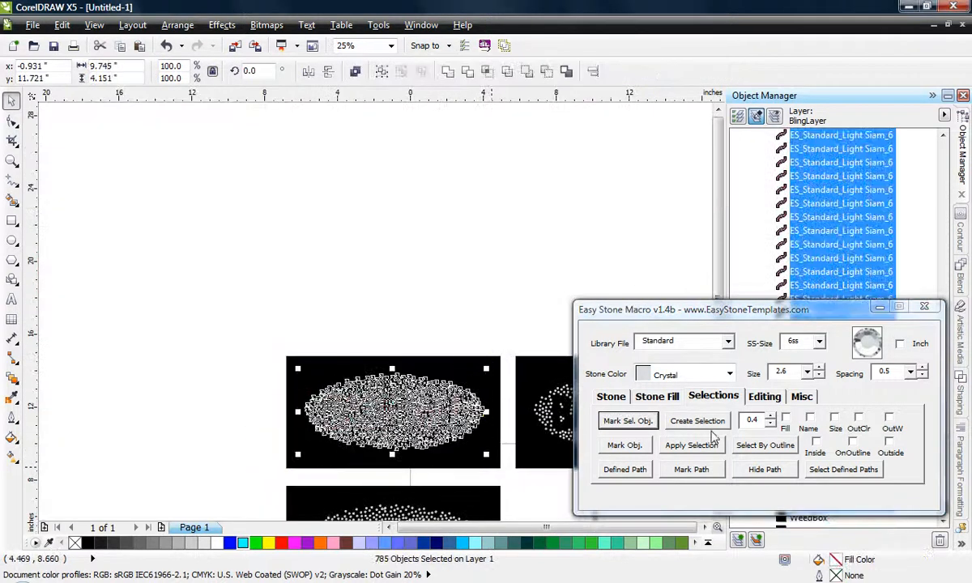
click(785, 418)
click(719, 423)
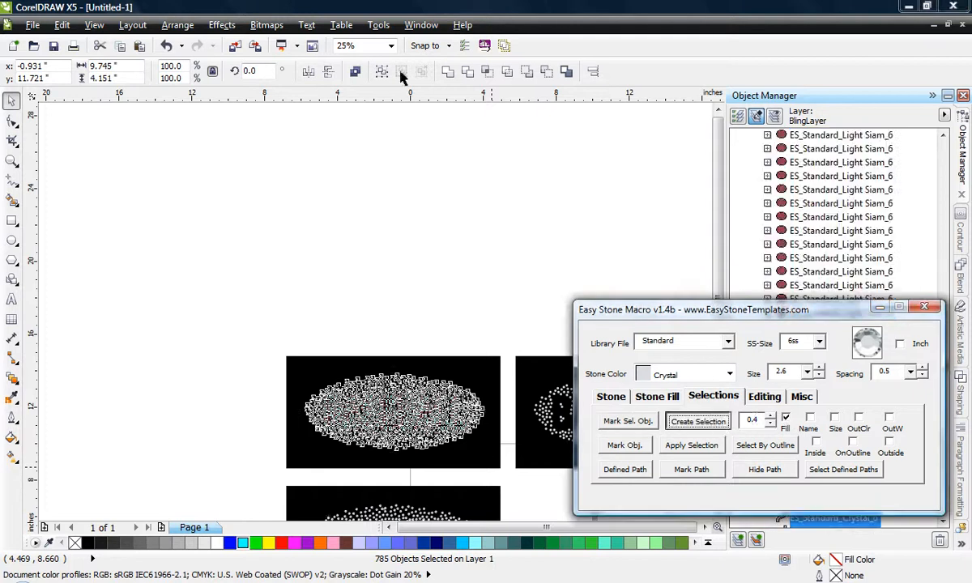
key(Delete)
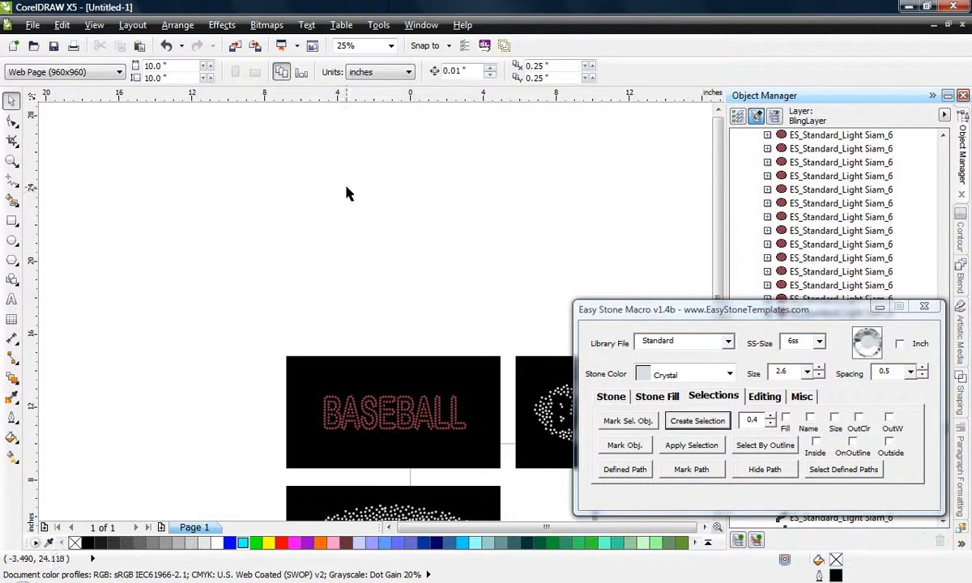
Review the separated Light Siam and Crystal templates, and examine the finished bling simulation in the lower design up close
scroll(308, 205, down, 1)
scroll(494, 304, up, 1)
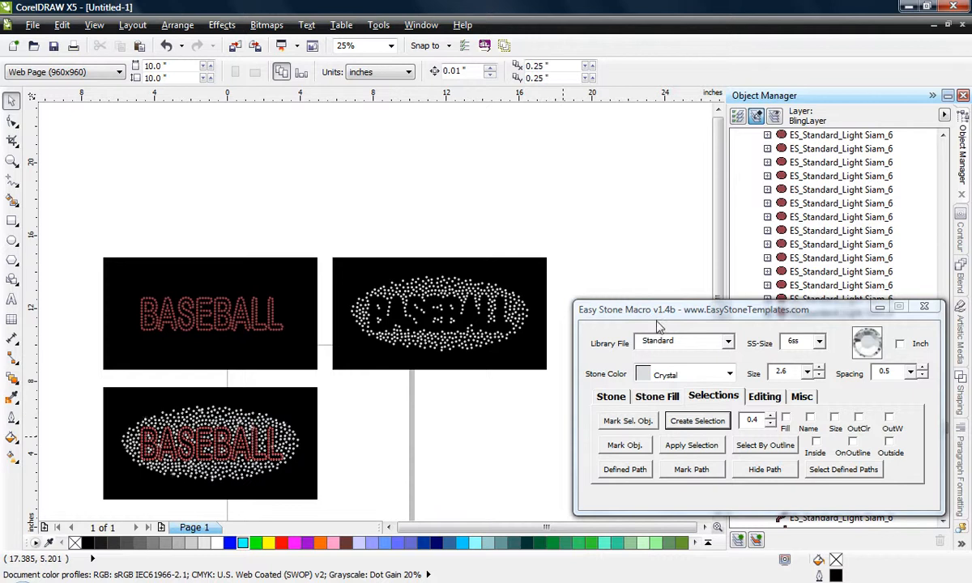
drag(648, 315, 648, 313)
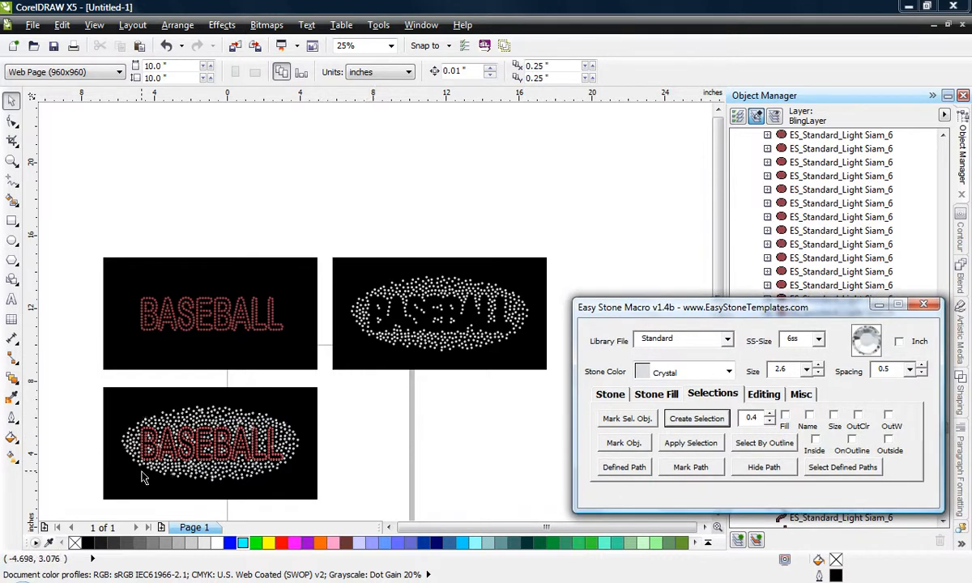
scroll(171, 475, up, 1)
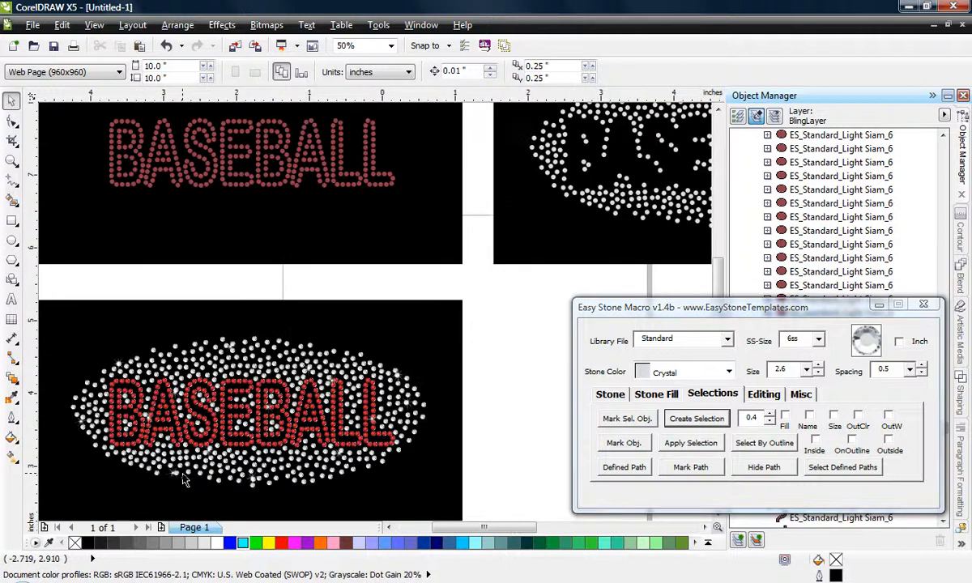
scroll(171, 444, up, 1)
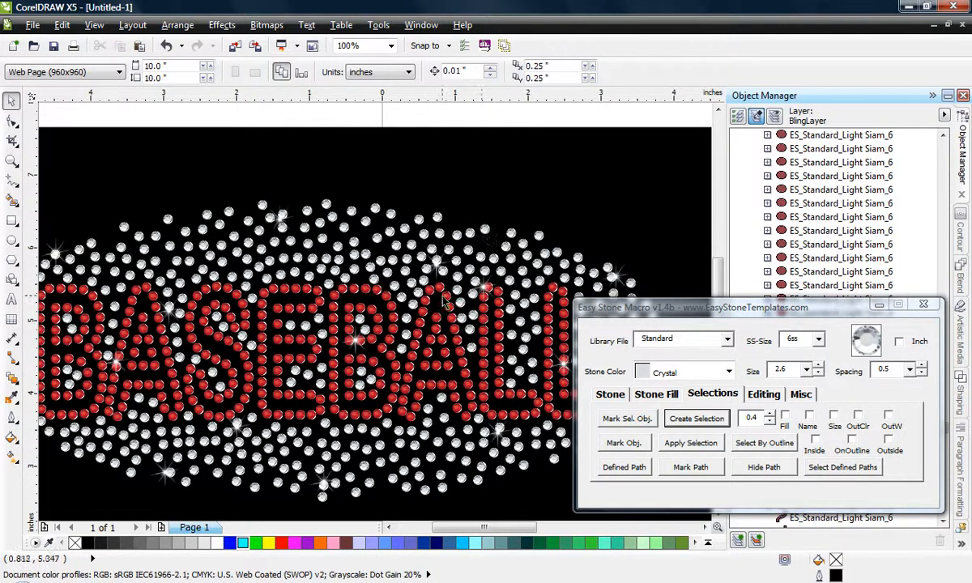